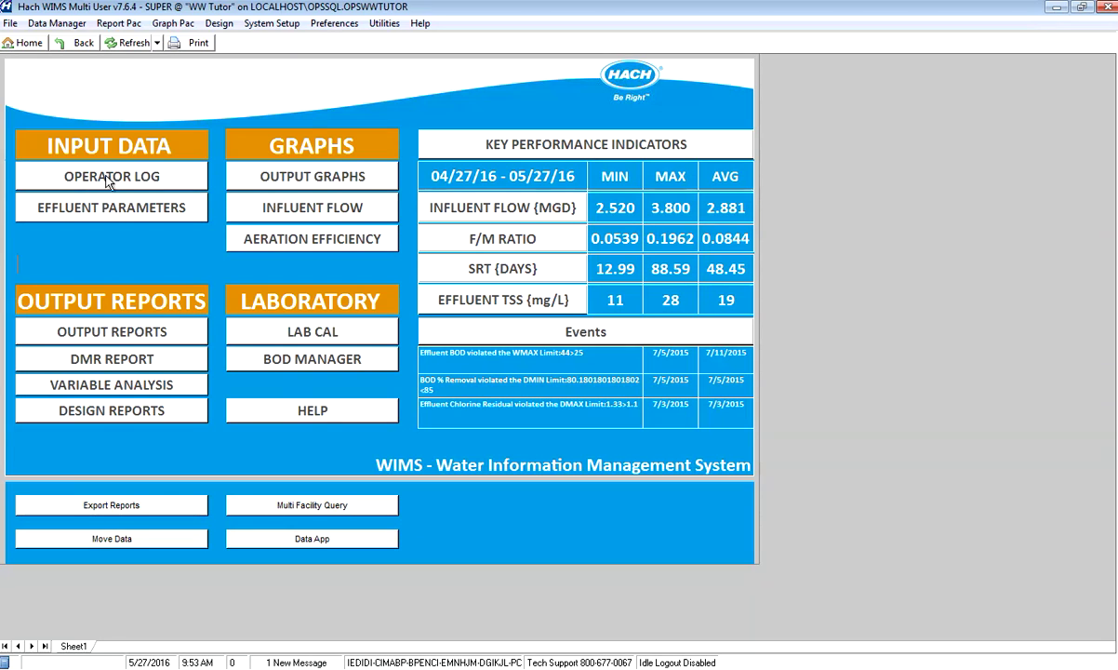
Open the Operator Log, check the 17 Tue Influent Flow entry, then exit to the home dashboard
click(58, 177)
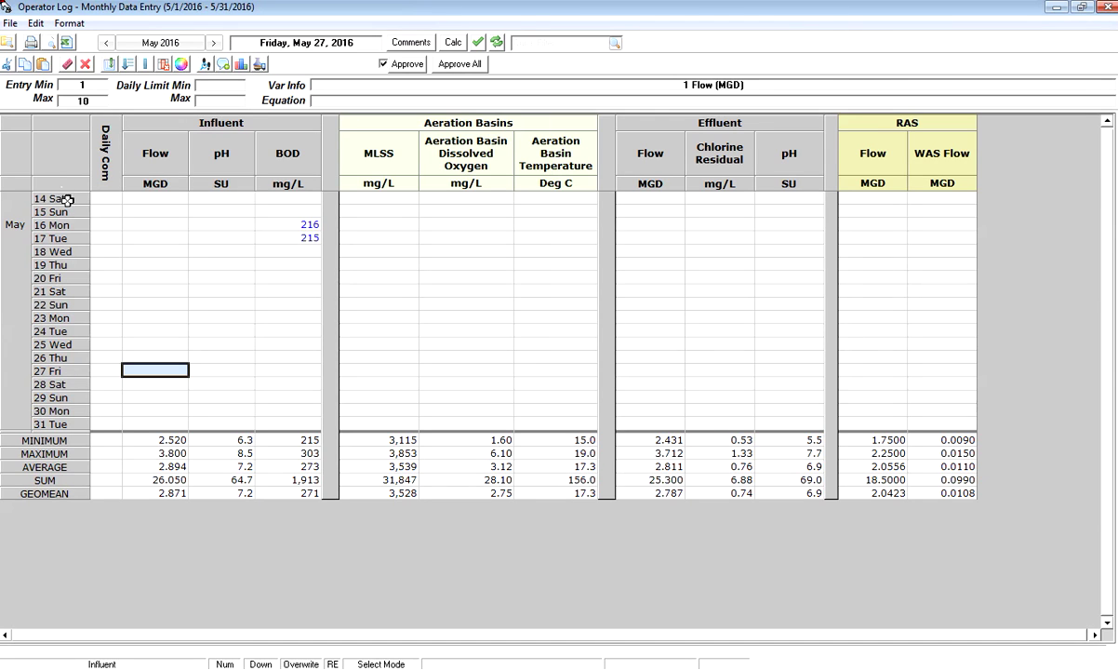
click(172, 234)
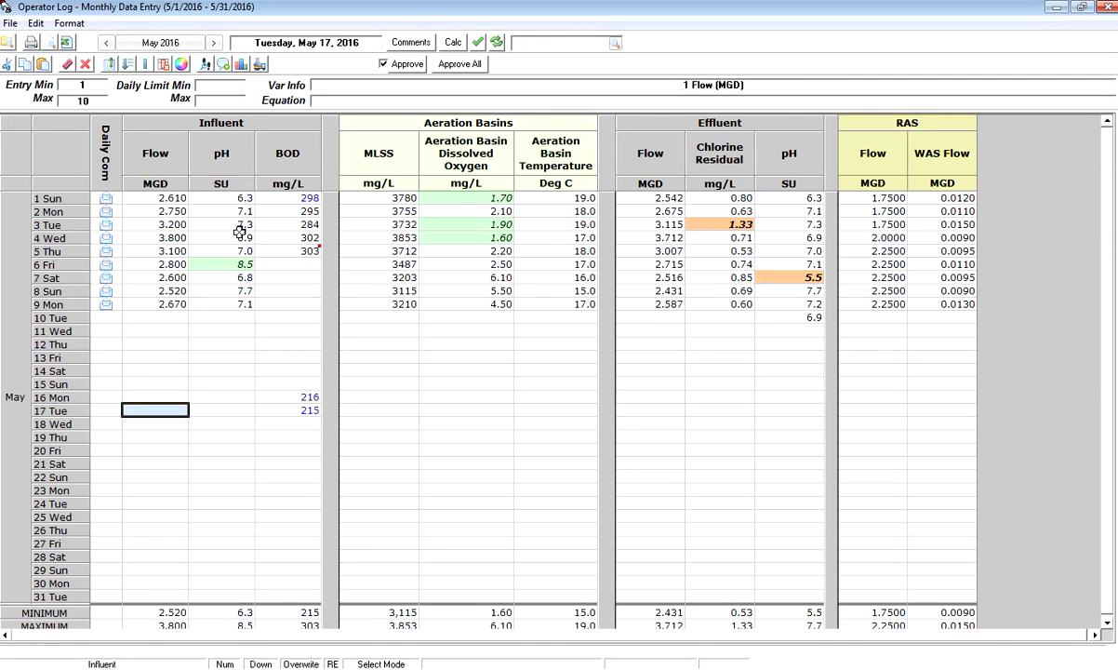
click(10, 23)
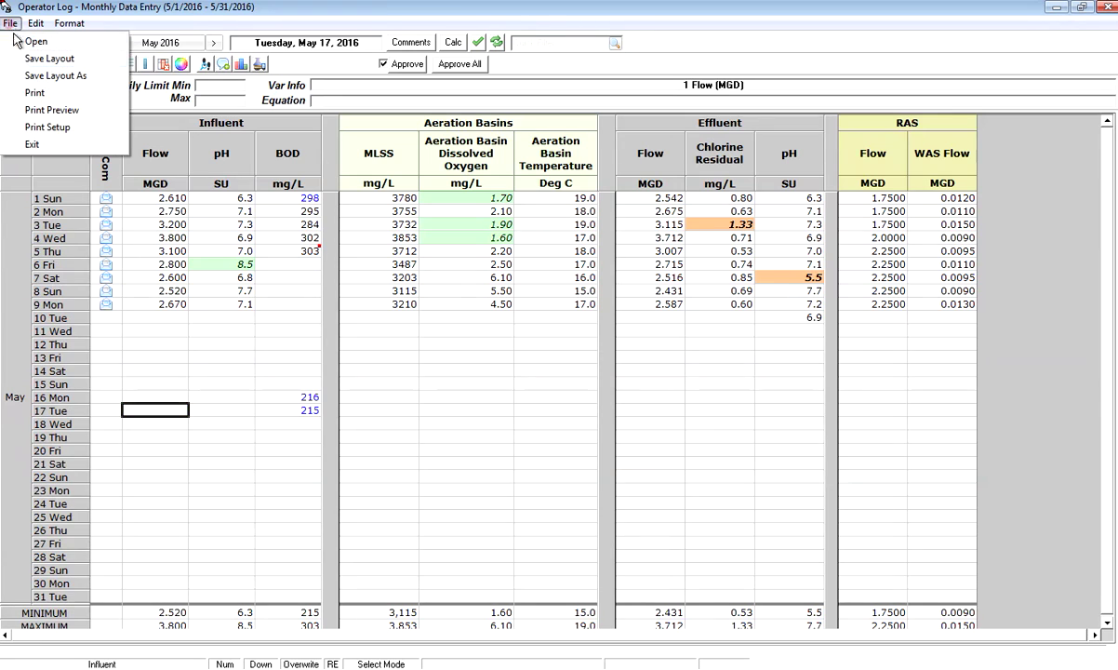
click(42, 143)
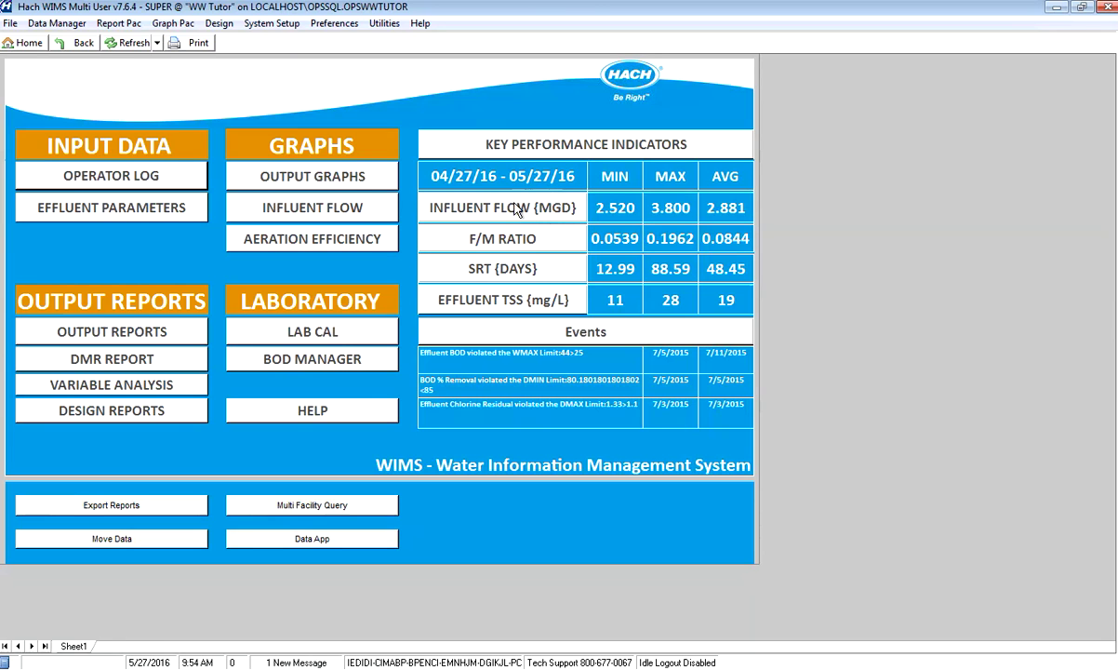
click(462, 210)
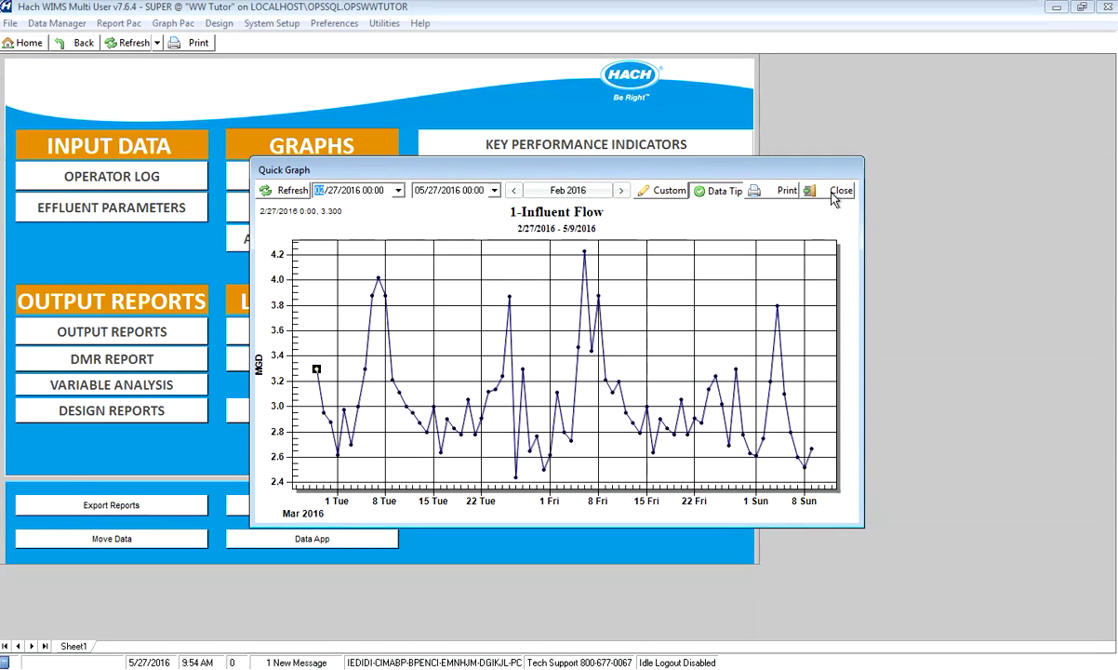
click(837, 191)
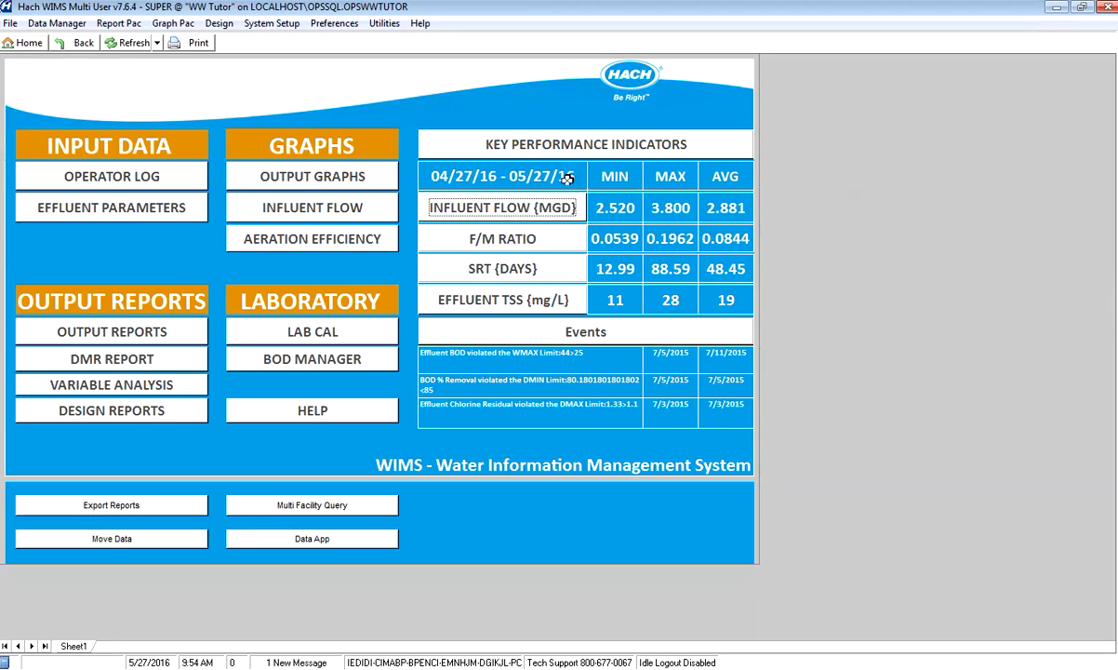
Launch the Spread Report Wizard from Design > Spread Reports and pick Dashboard as report type
click(216, 25)
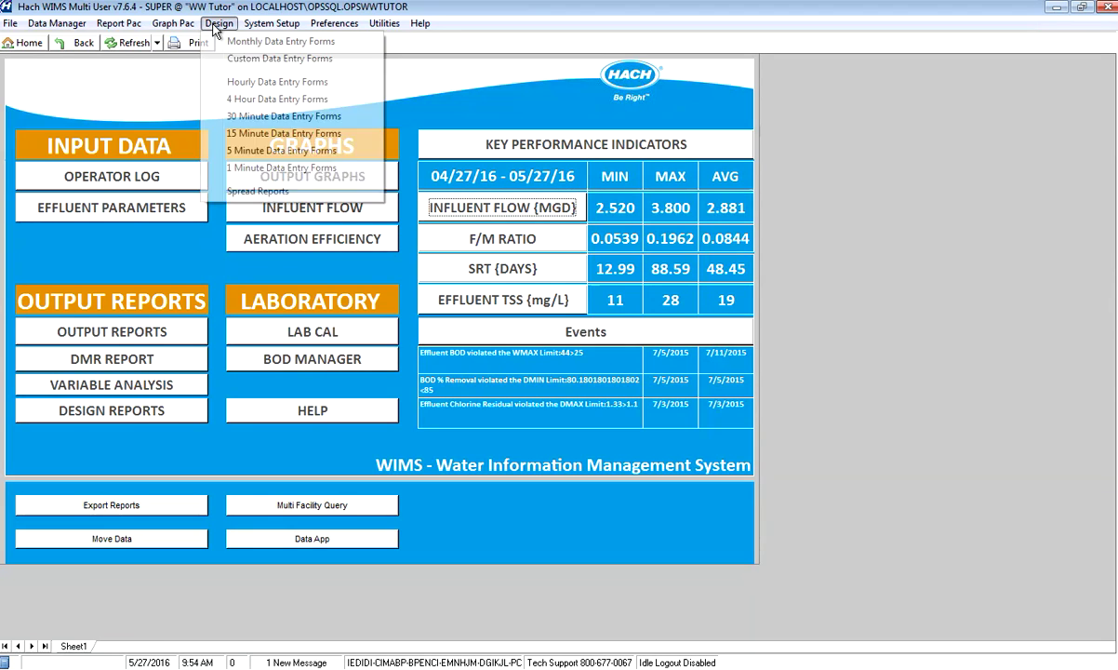
click(242, 192)
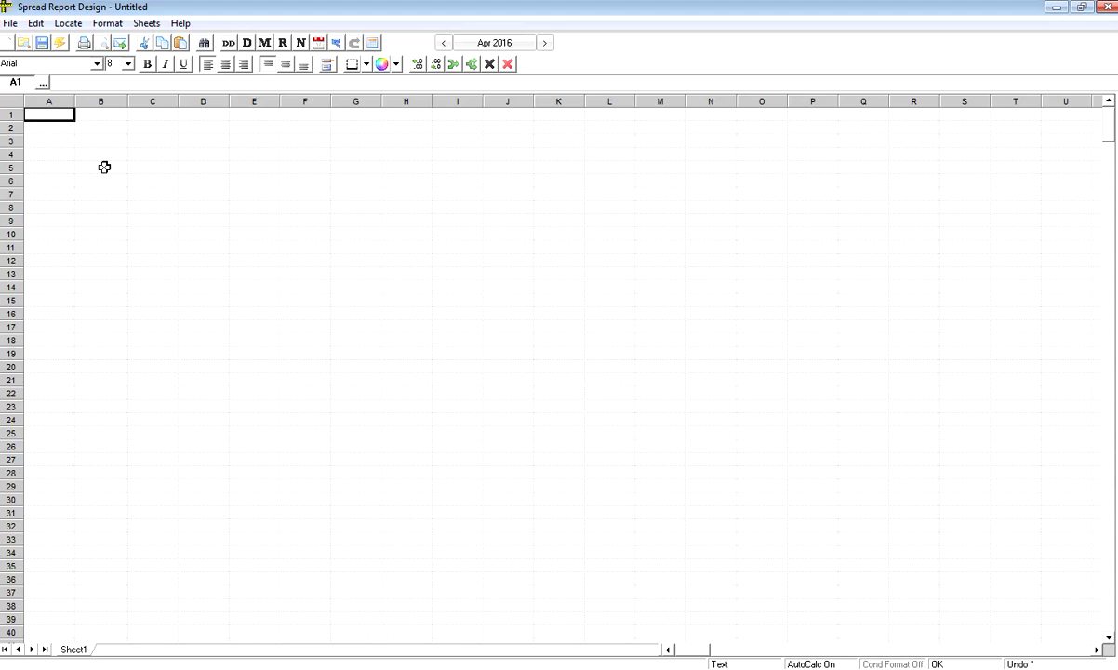
click(62, 45)
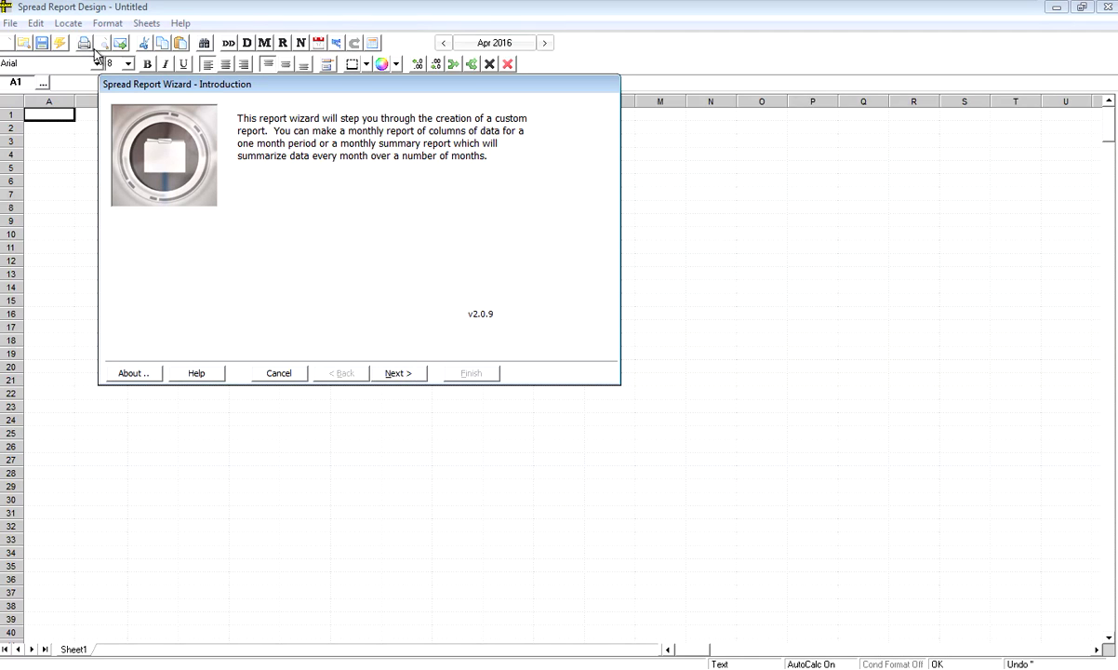
click(415, 374)
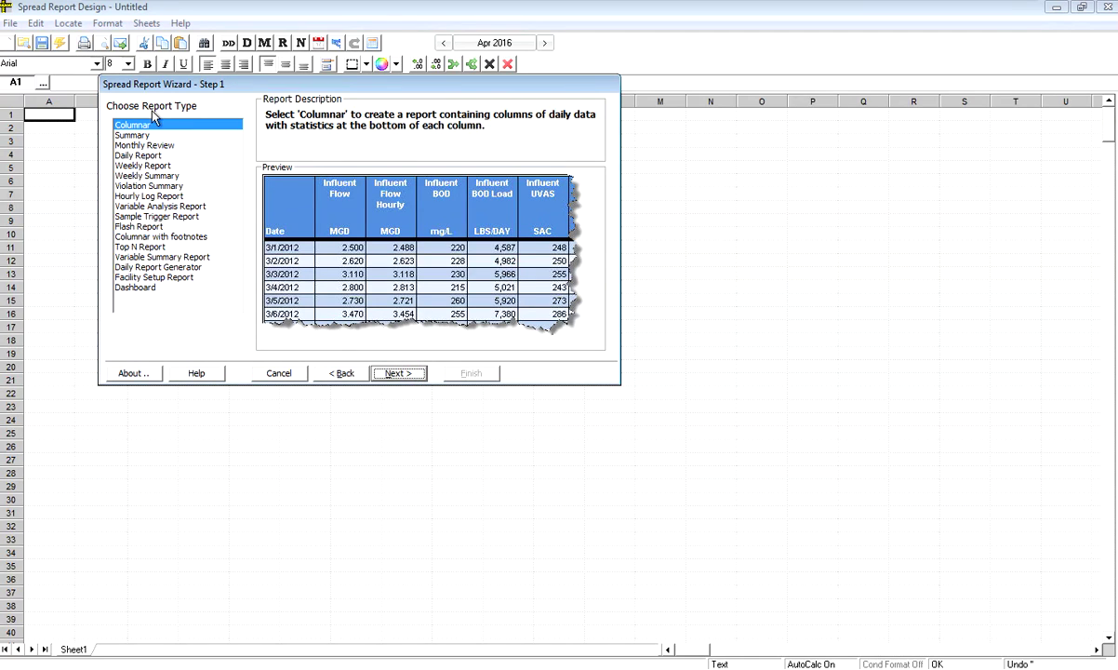
click(133, 287)
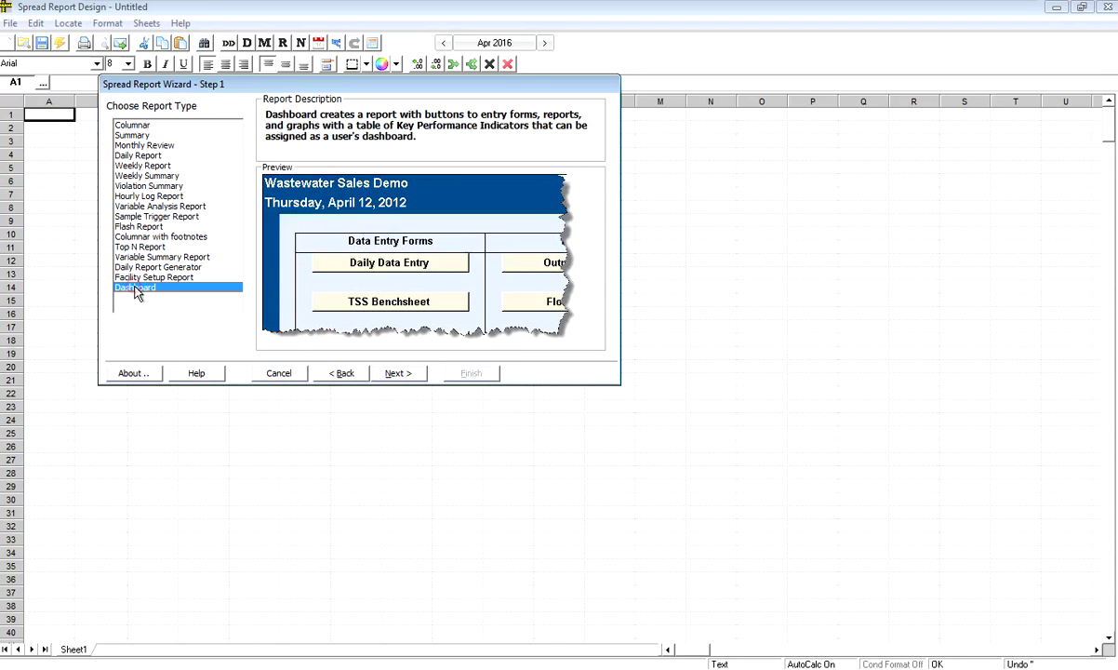
click(395, 372)
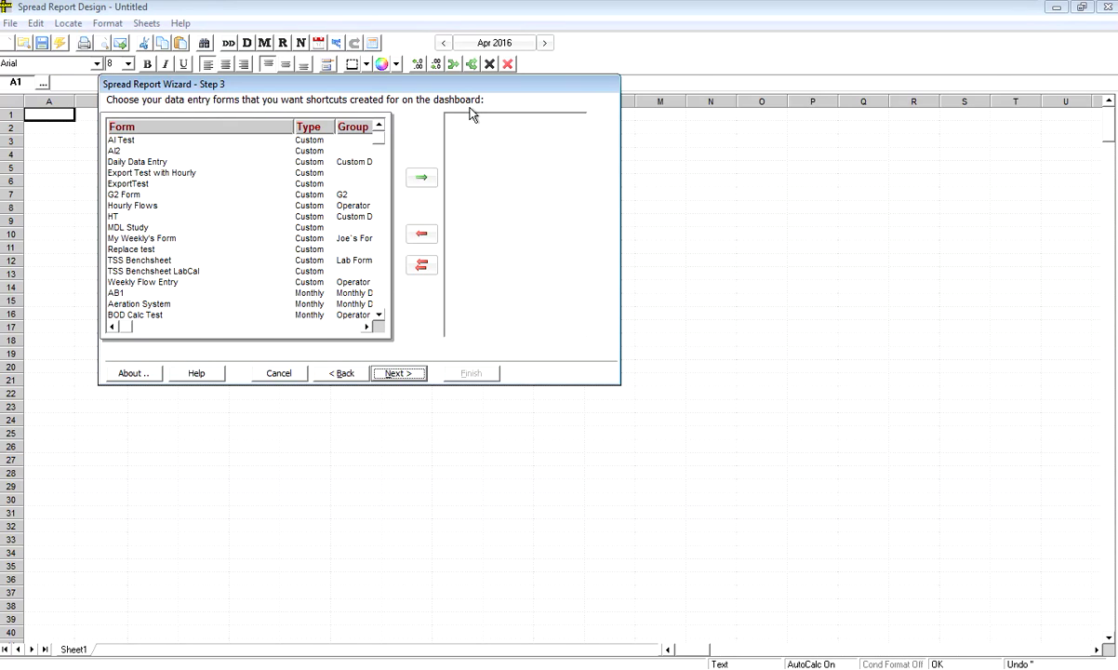
Add Daily Data Entry, TSS Benchsheet and Aeration System as dashboard form shortcuts
click(112, 162)
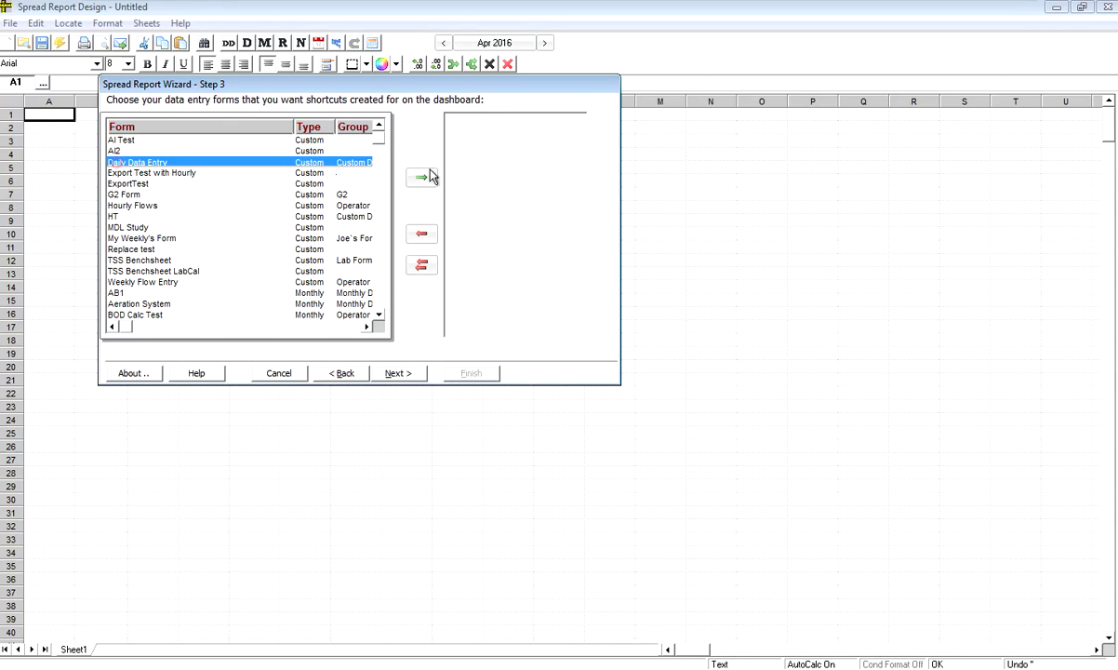
click(420, 177)
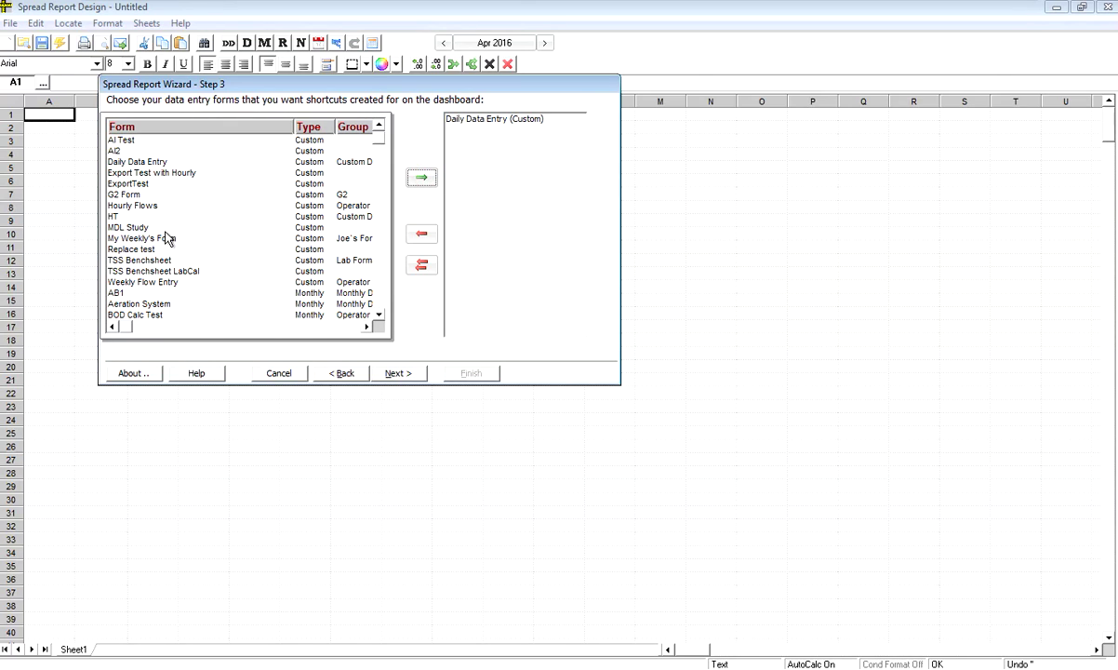
click(153, 260)
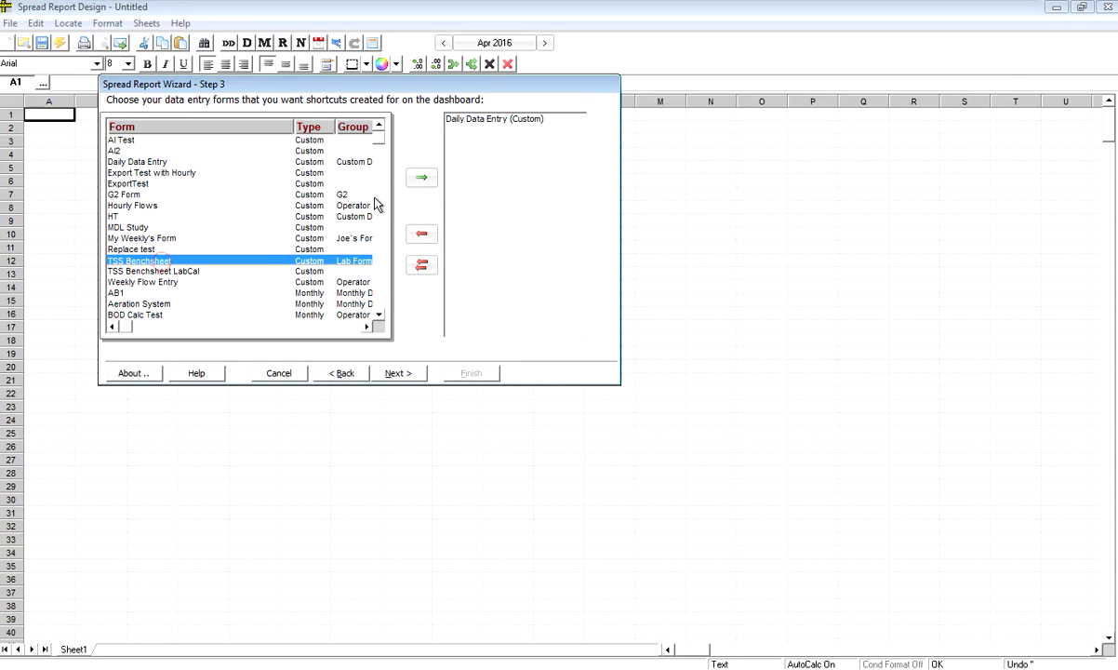
click(422, 178)
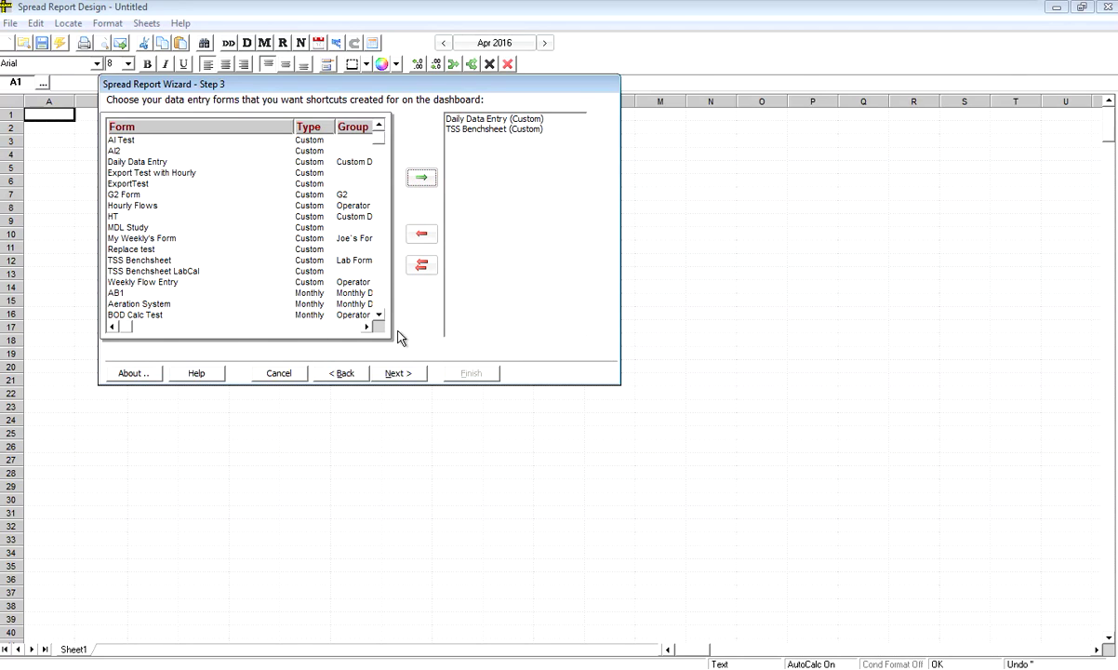
scroll(382, 320, down, 1)
double_click(144, 271)
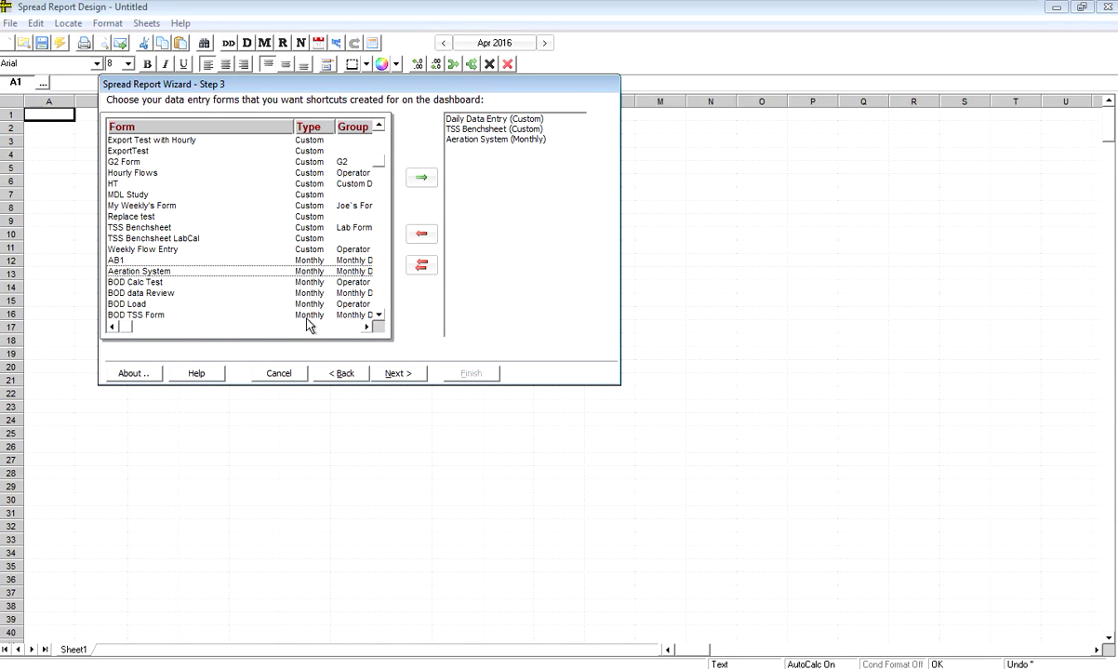
Add Effluent Parameters as a form shortcut and continue to the spread report step
click(379, 316)
click(379, 316)
click(379, 316)
click(378, 317)
click(379, 316)
click(378, 317)
click(378, 316)
click(378, 316)
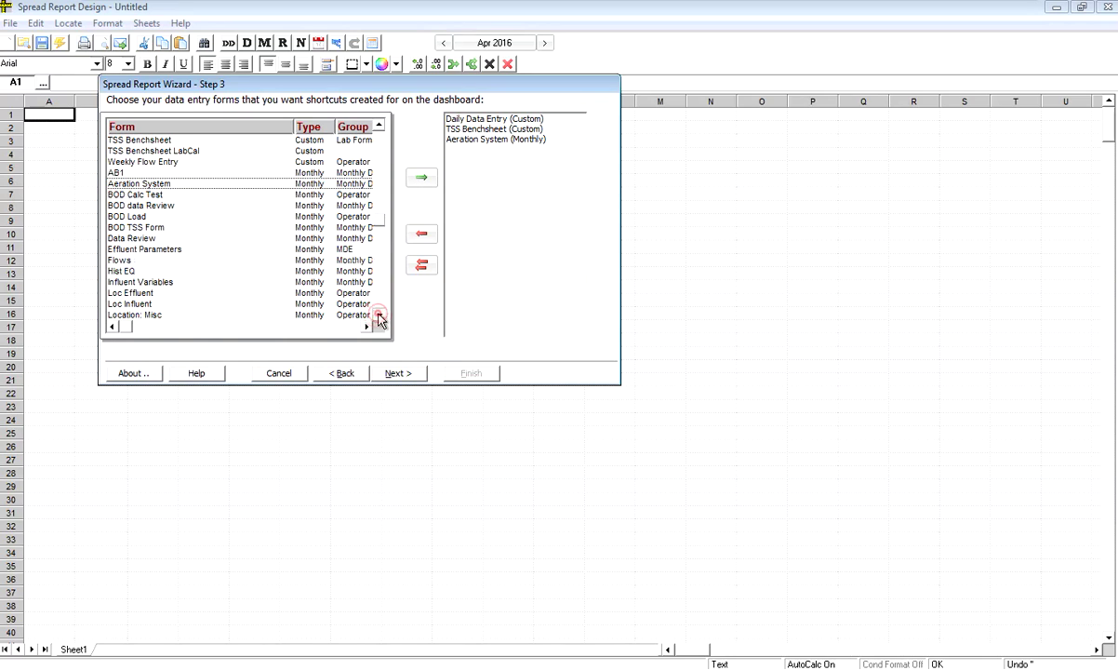
click(127, 251)
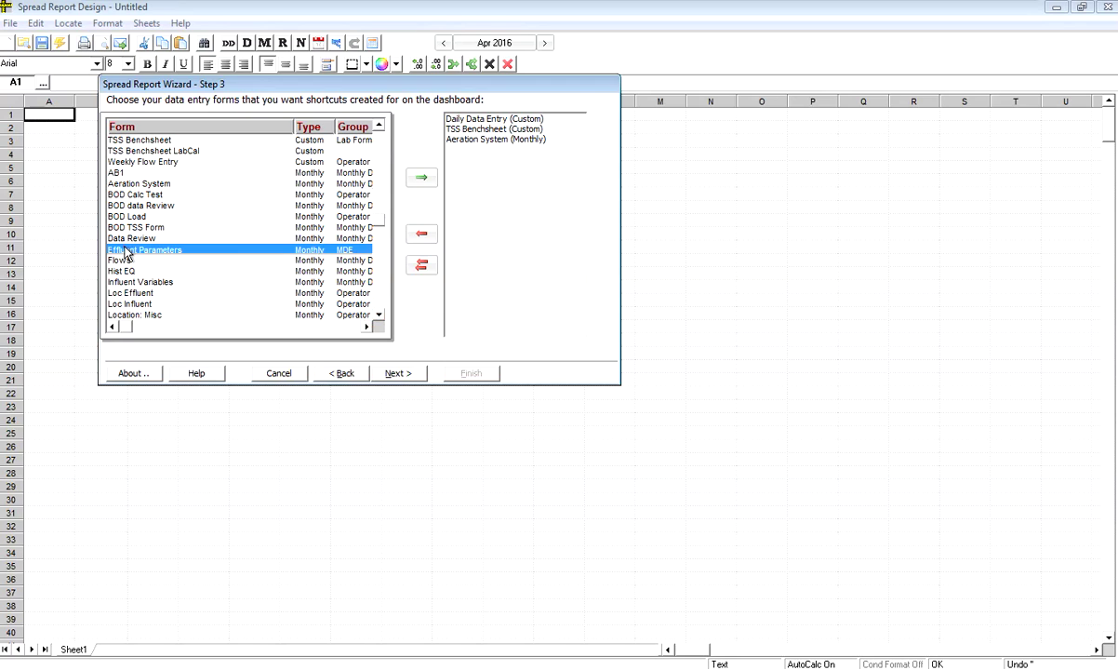
click(418, 186)
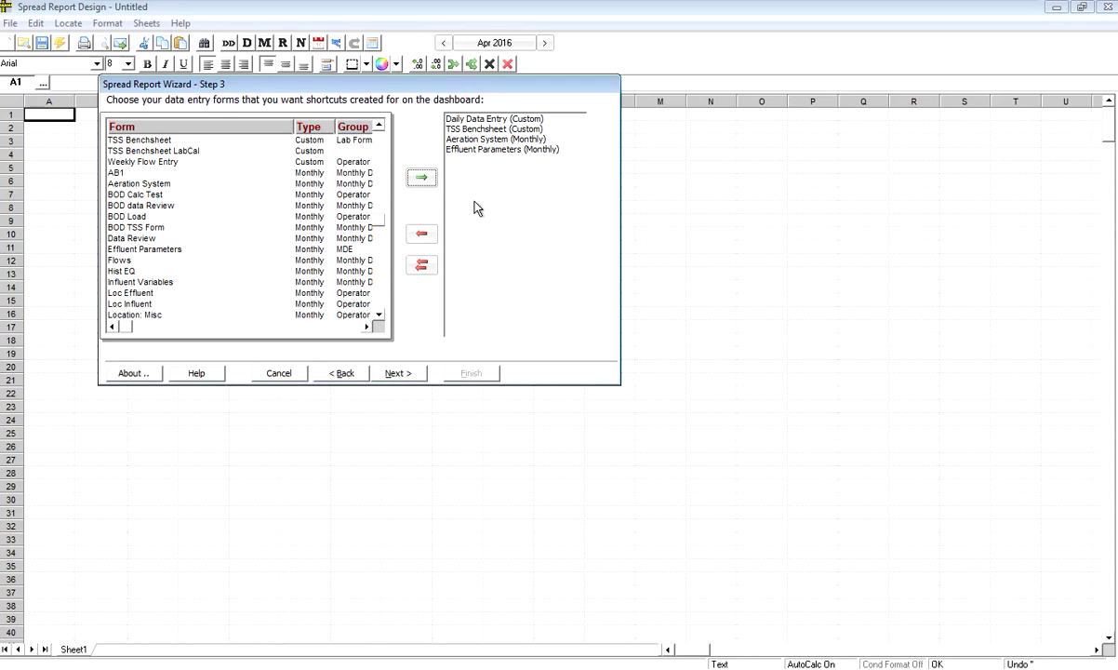
click(397, 373)
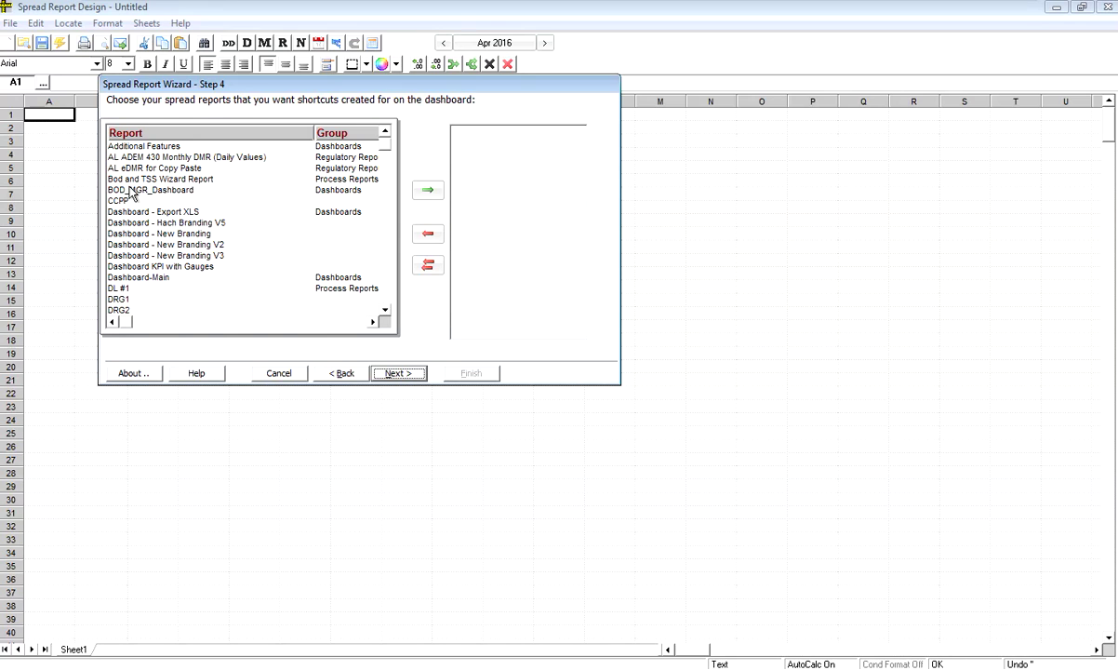
Shortcut the NetDMR Monthly and Monthly Report #1 spread reports, then continue to Step 5
click(125, 301)
scroll(130, 305, down, 5)
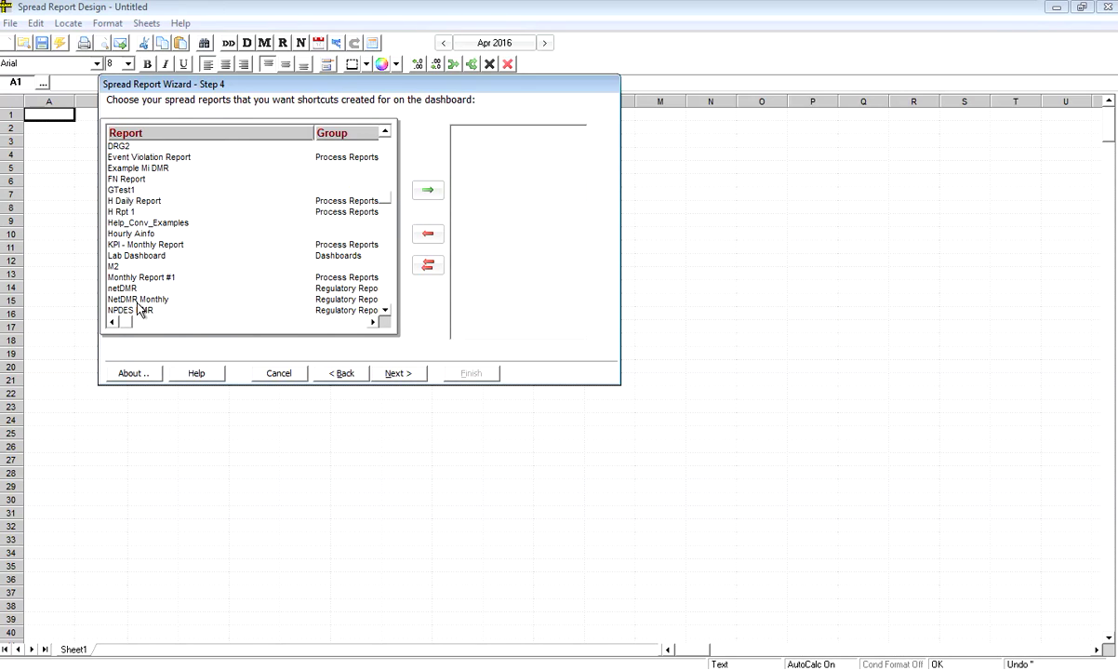
click(135, 298)
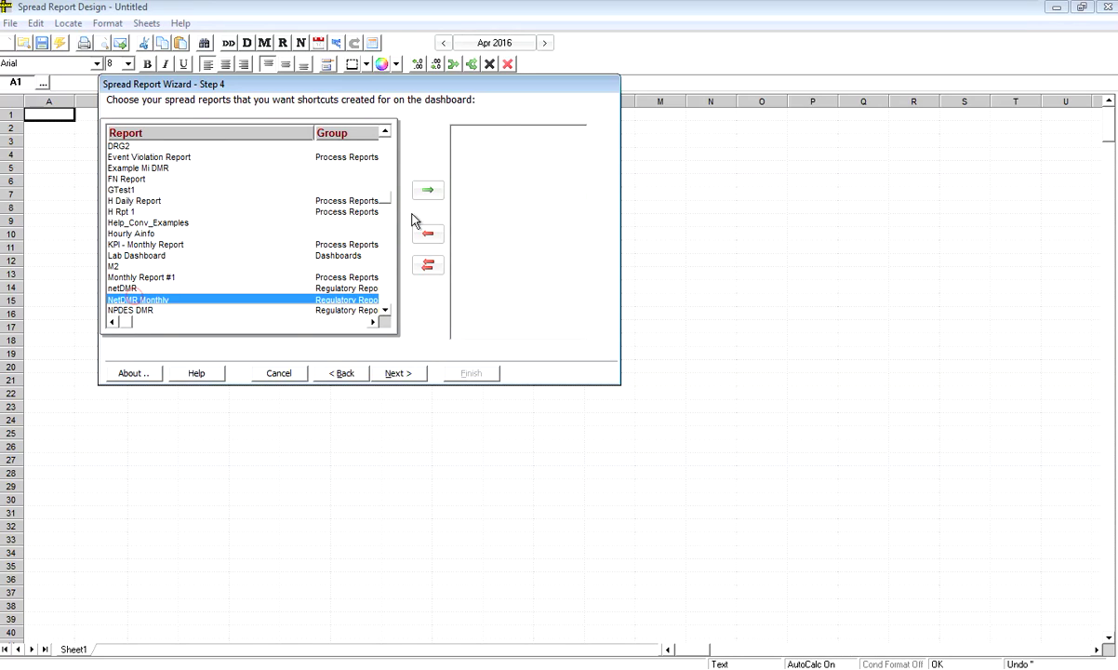
click(427, 190)
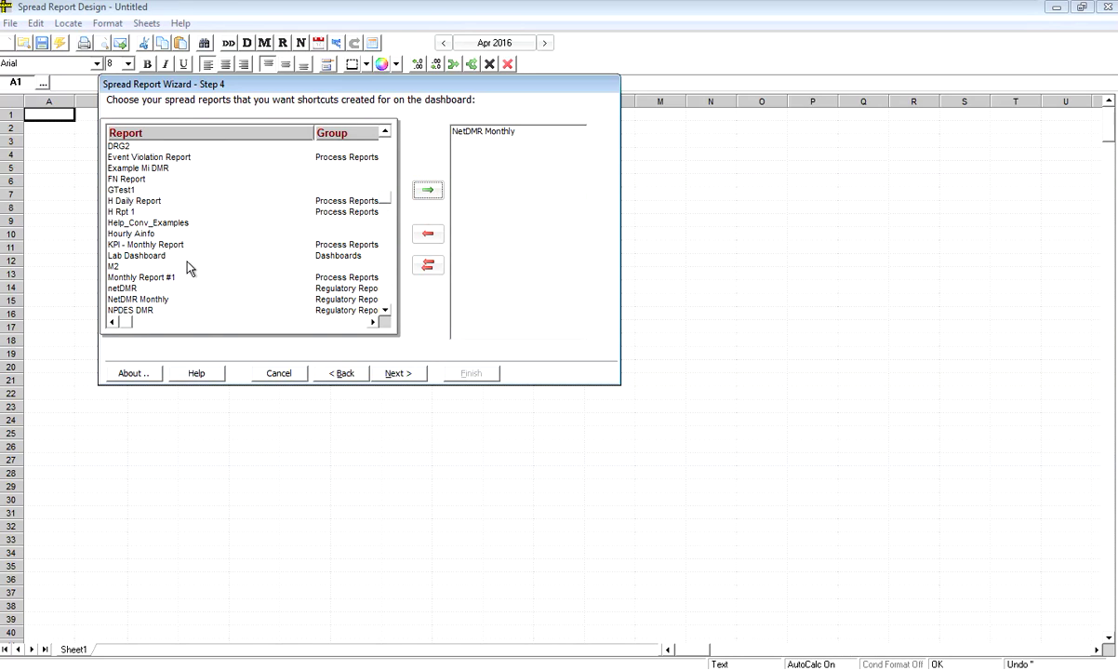
click(156, 277)
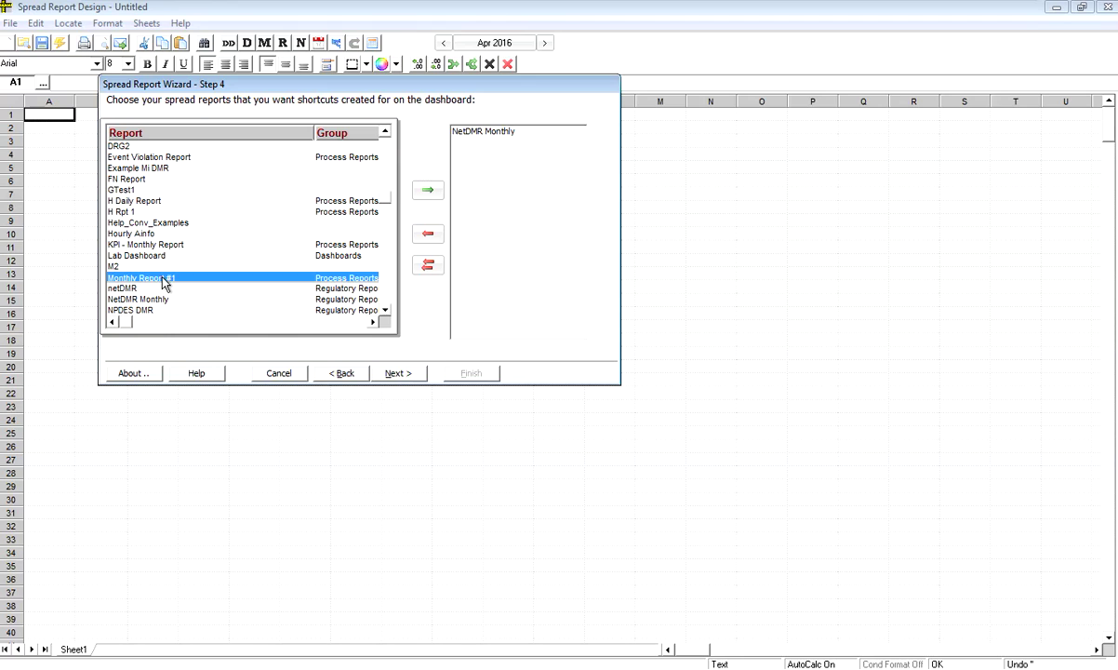
click(427, 190)
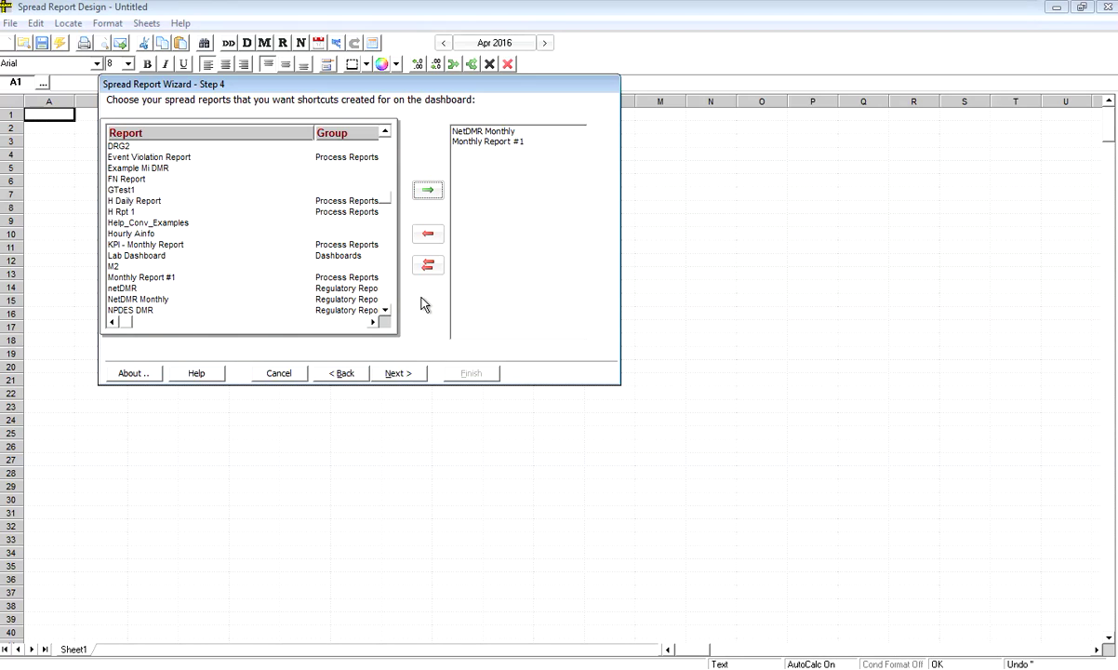
click(399, 374)
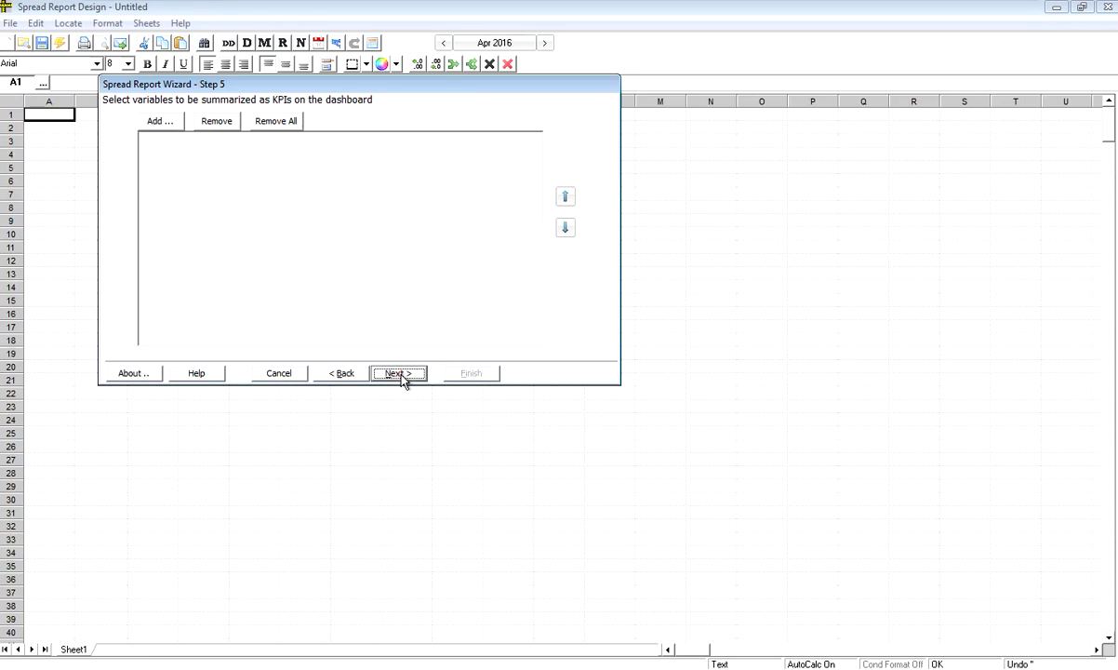
In the Variable Browser, select Influent Flow and Influent TSS as KPI variables
click(164, 124)
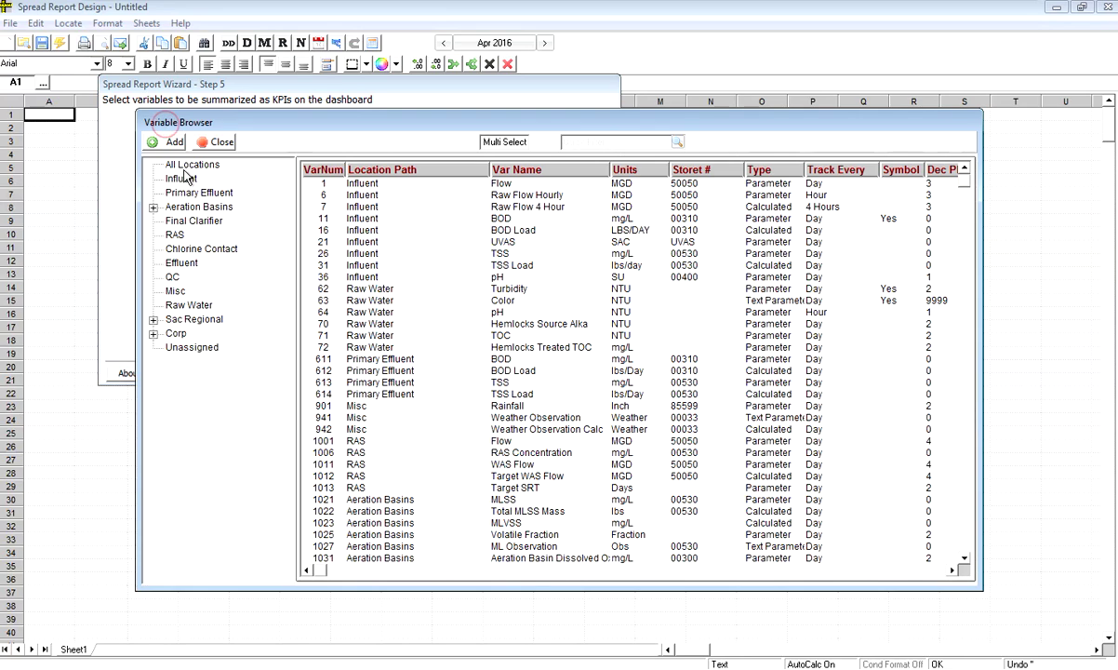
drag(444, 122, 725, 171)
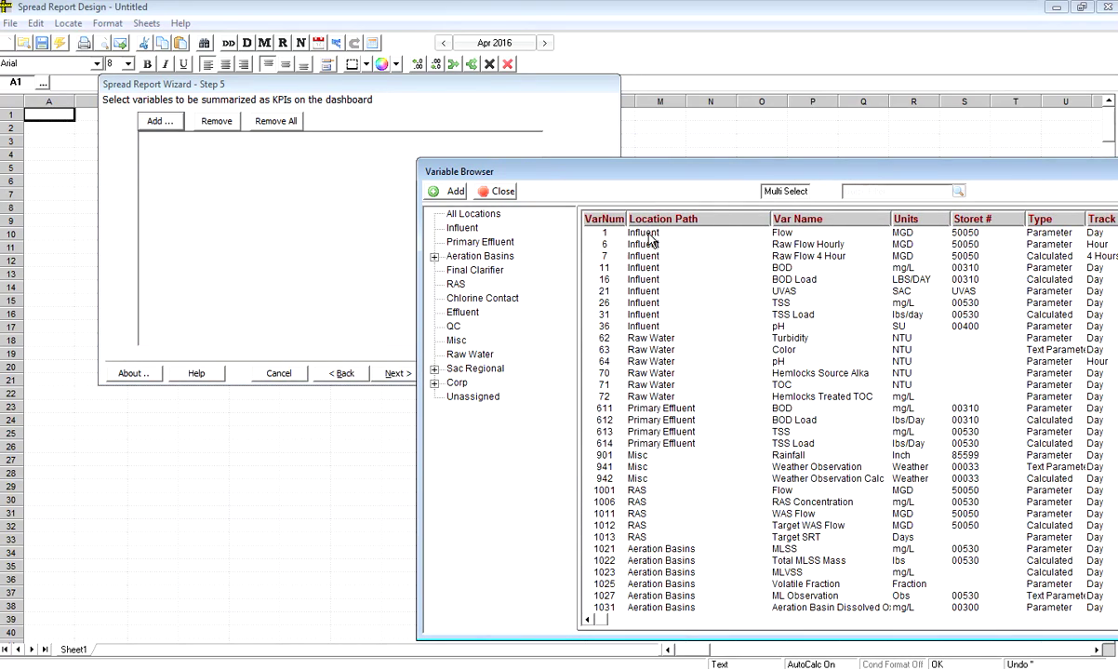
click(650, 238)
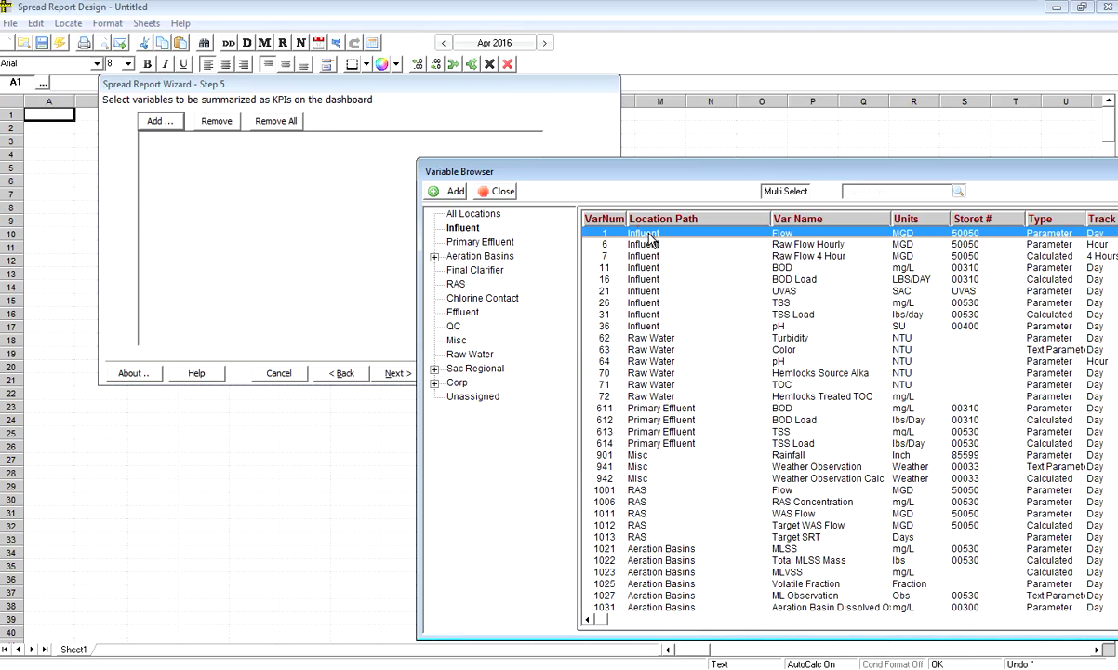
double_click(438, 173)
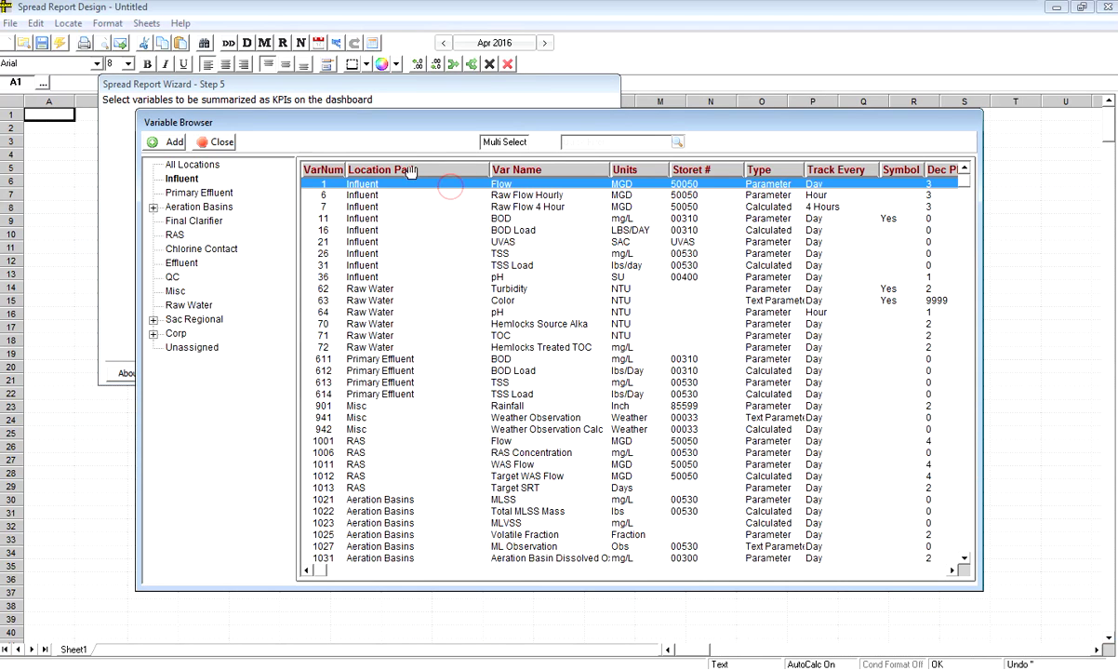
click(361, 253)
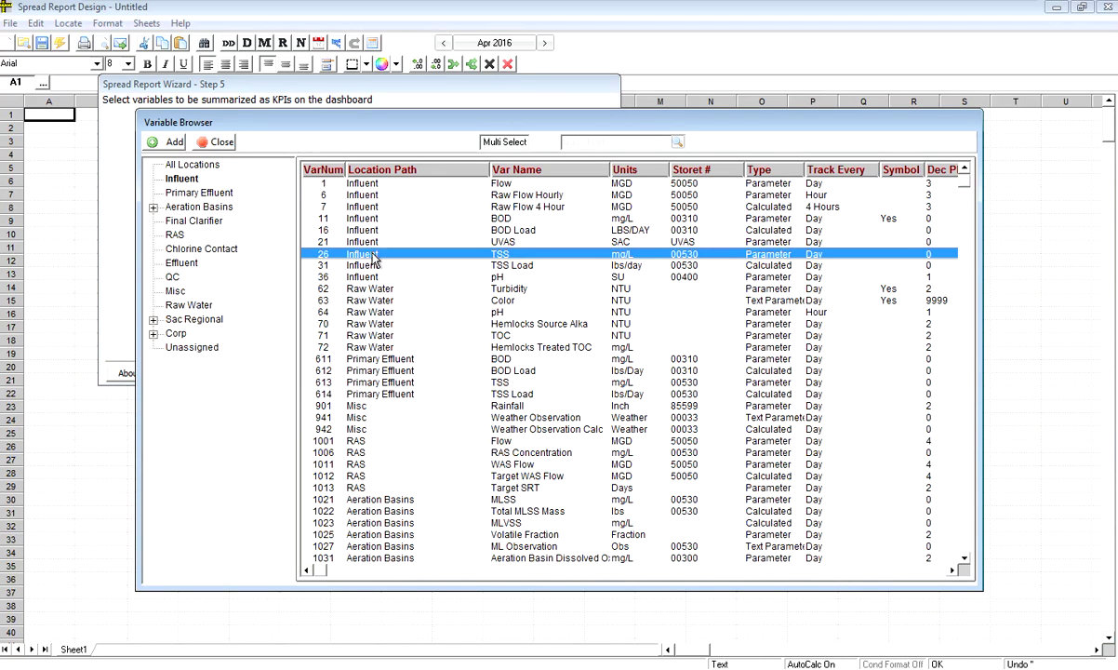
Also select 1021 Aeration Basins MLSS and 4041 Effluent TSS, add them, and continue to Step 6
click(396, 500)
scroll(402, 507, down, 10)
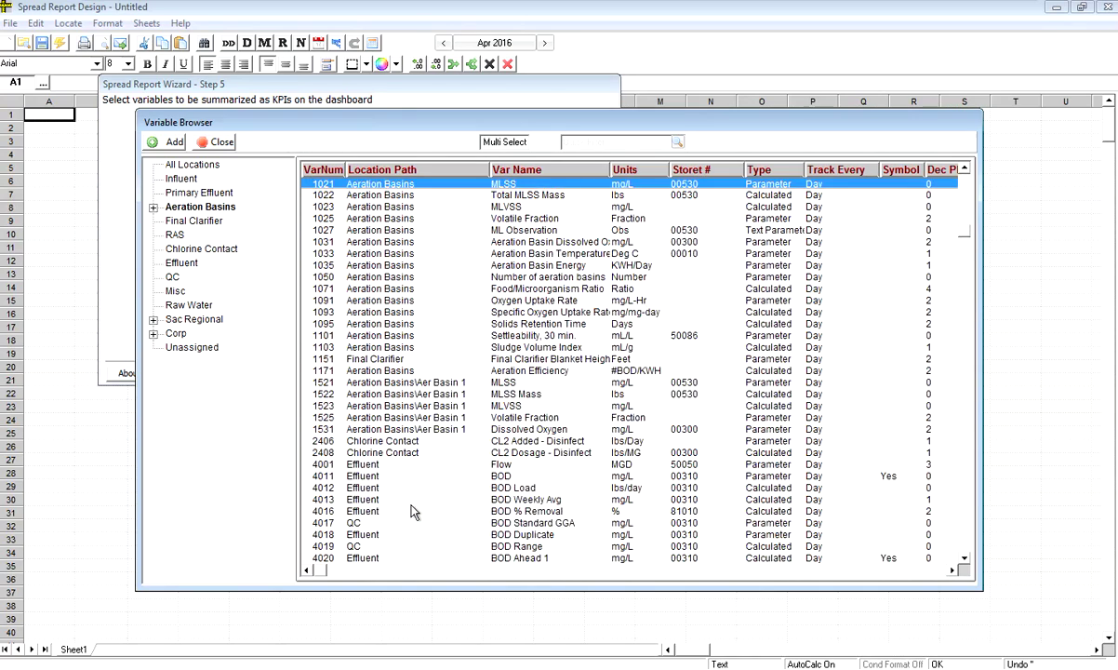
scroll(414, 512, down, 3)
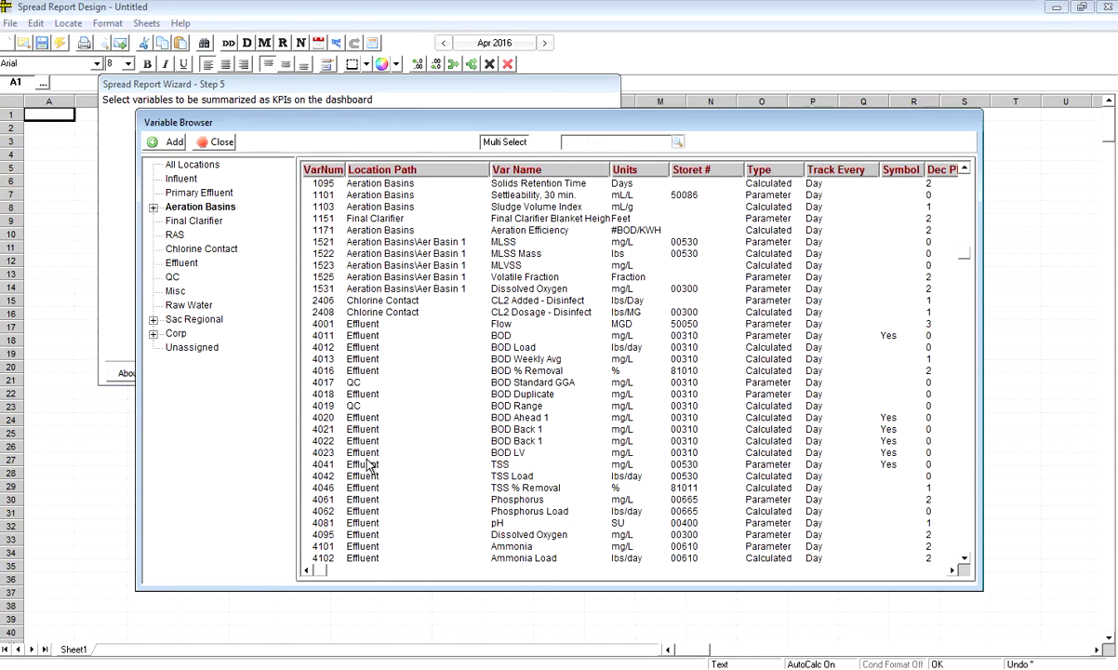
click(352, 464)
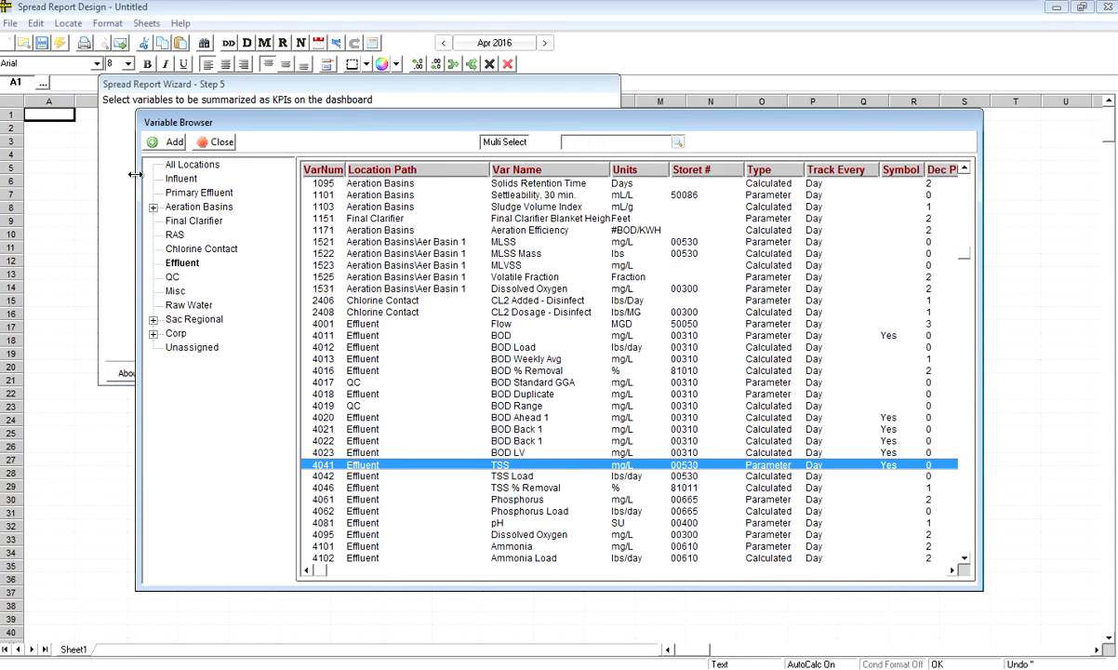
click(154, 149)
click(213, 144)
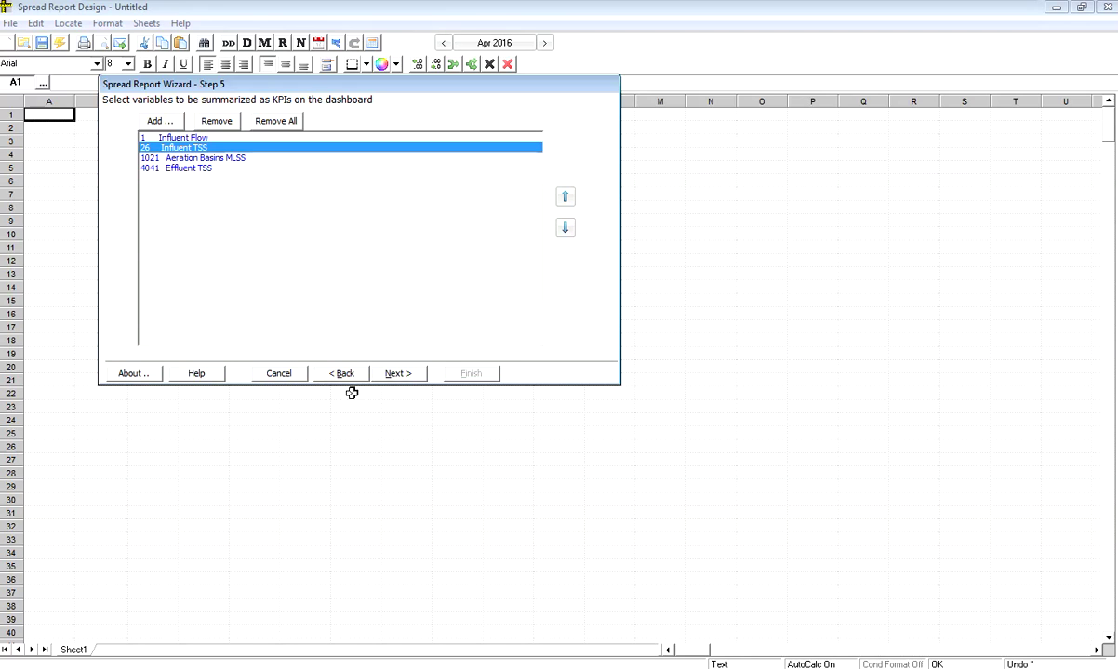
click(392, 375)
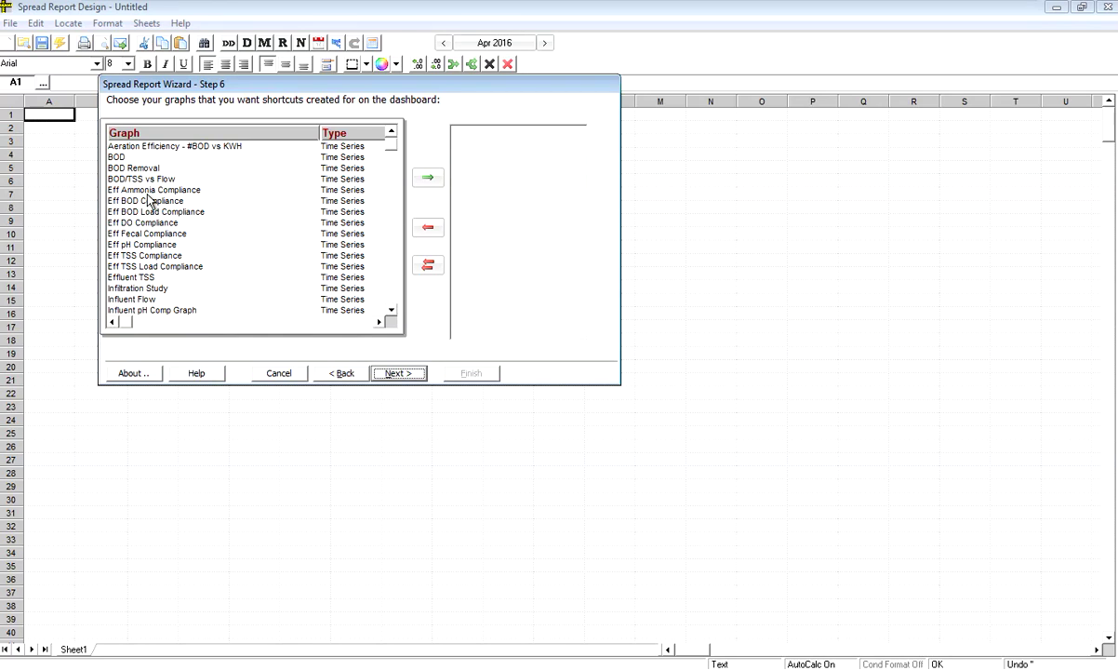
Add Eff Ammonia Compliance, BOD/TSS vs Flow and Effluent TSS graph shortcuts, then finish the wizard
click(147, 192)
click(427, 176)
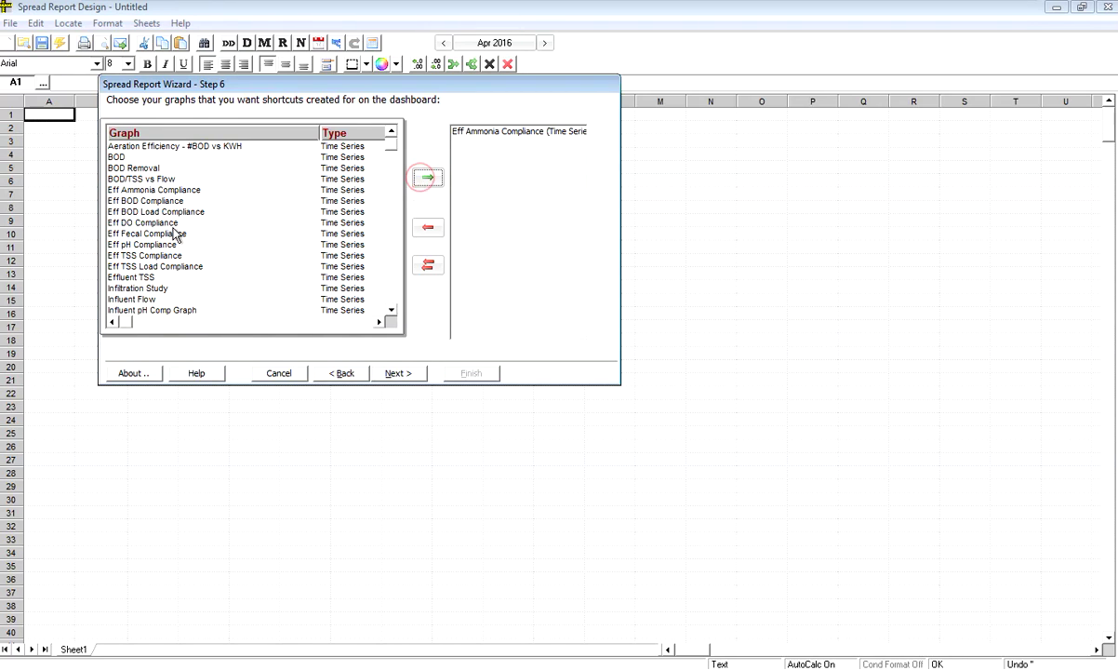
click(141, 179)
click(427, 176)
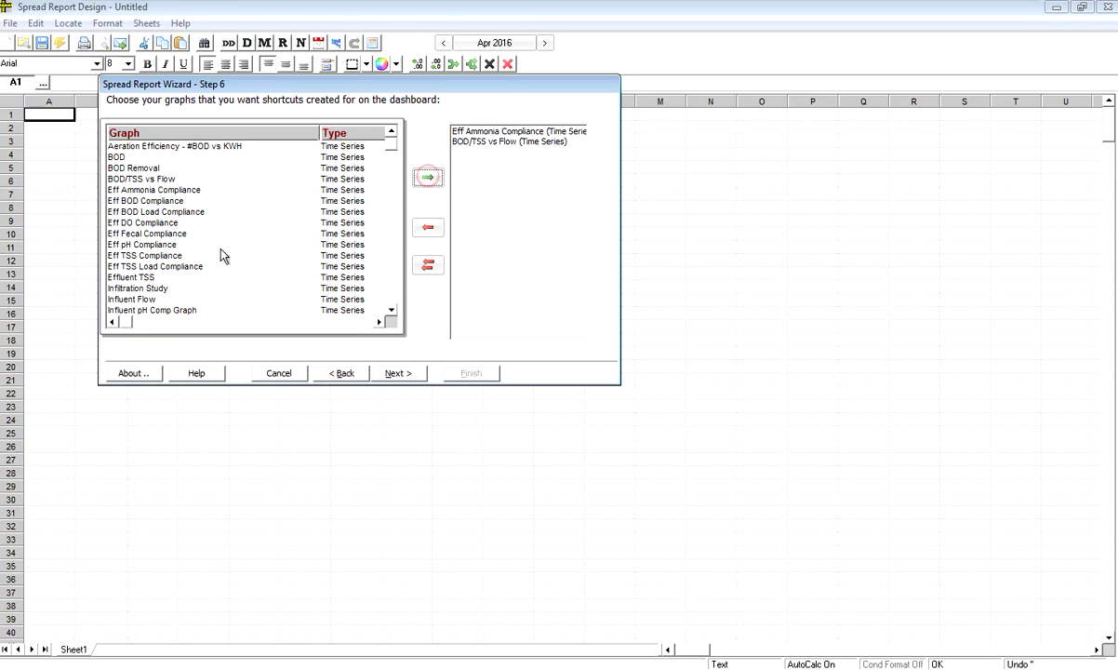
click(135, 277)
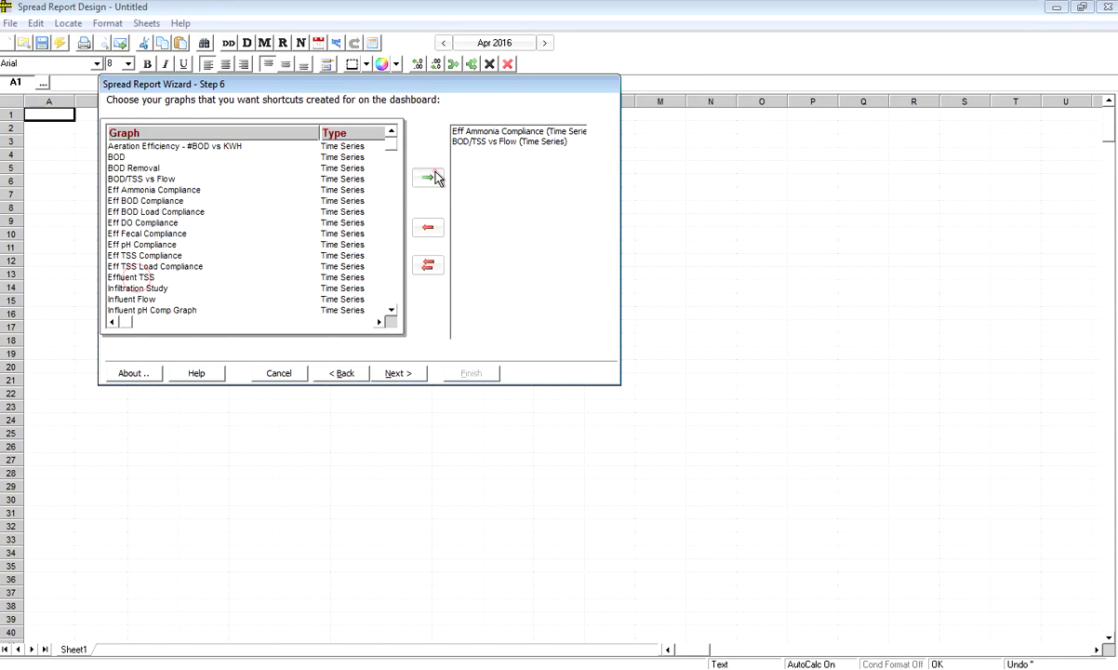
click(432, 176)
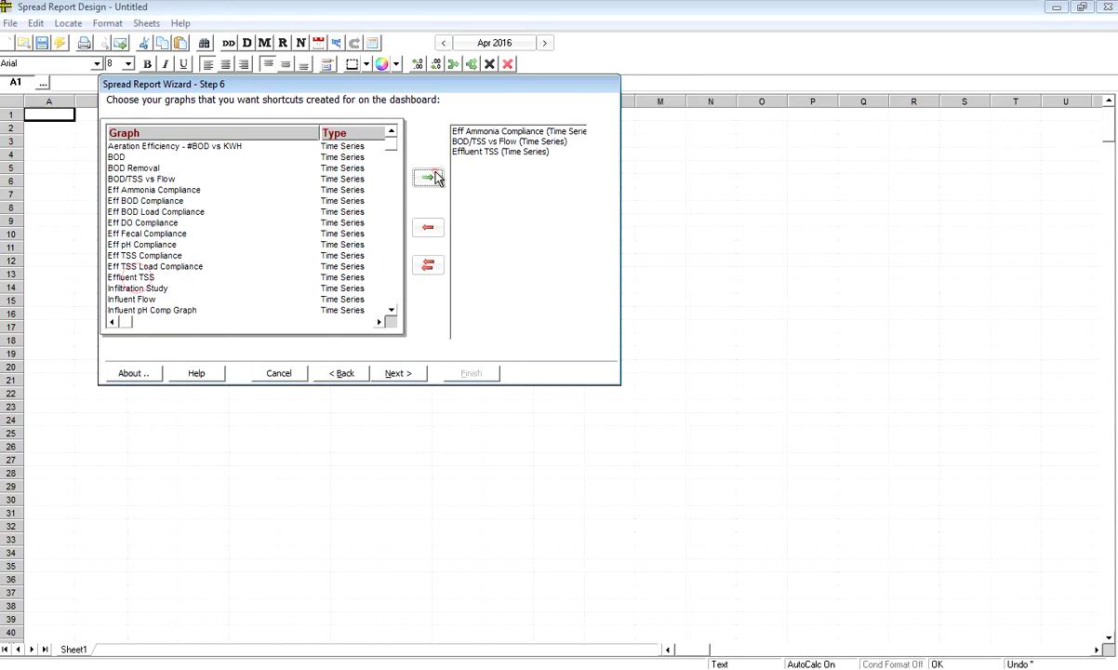
click(394, 373)
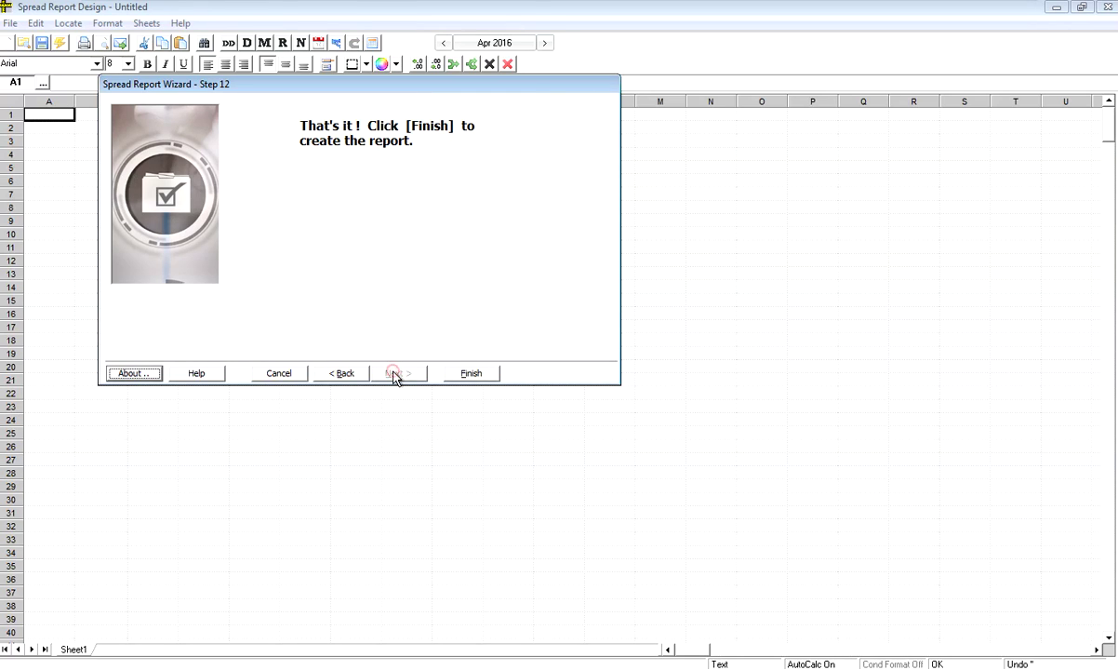
click(459, 373)
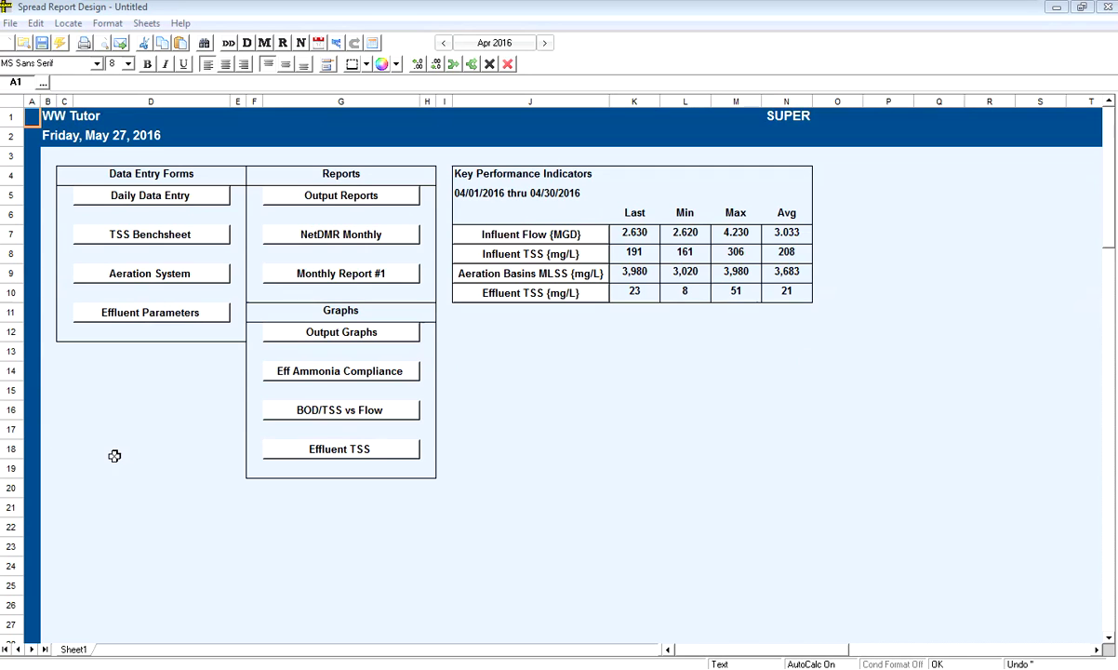
Select cell D14 beneath the Effluent Parameters button on the generated dashboard
click(122, 370)
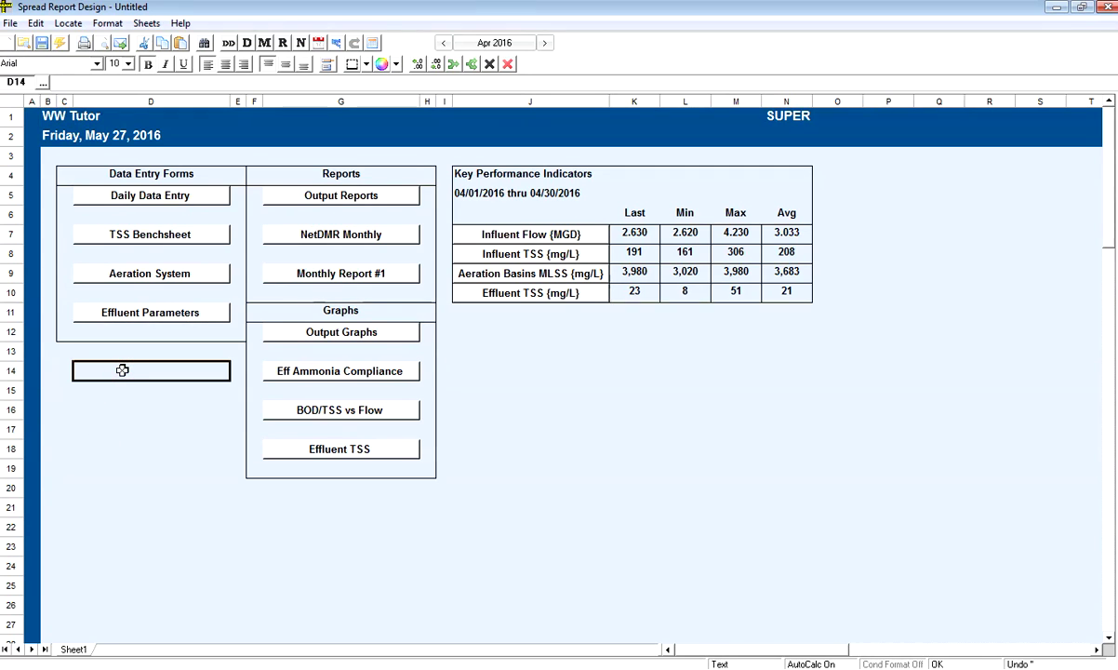
Insert a dashboard button at D14 via Locate > Dashboard Element > Button with menu item Open Dashboard
click(64, 25)
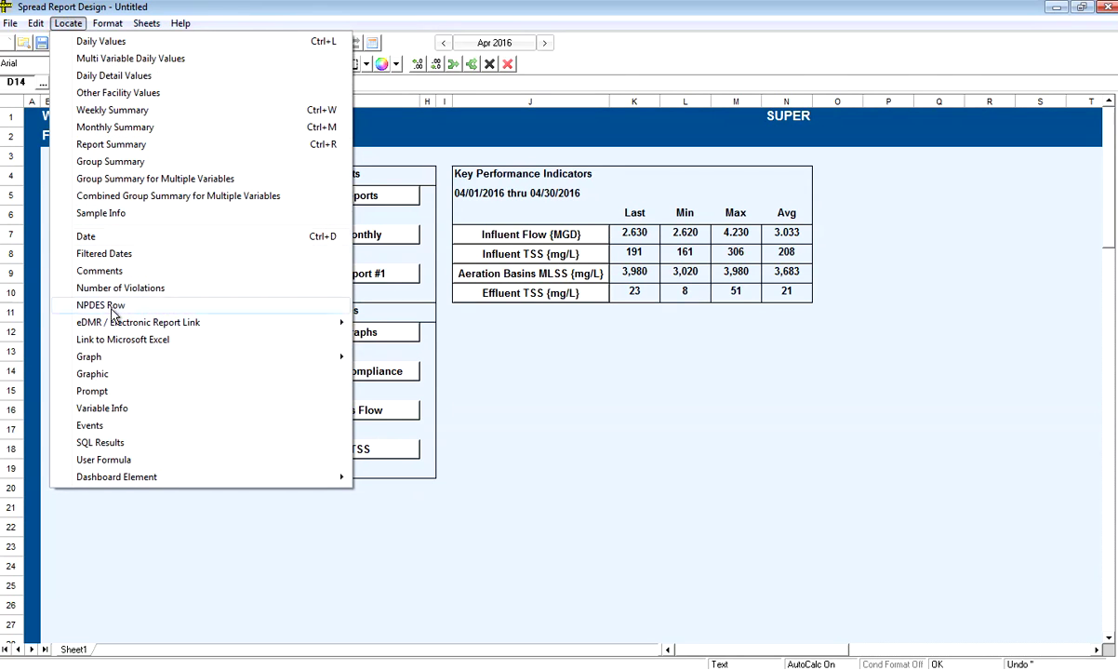
mouse_move(162, 482)
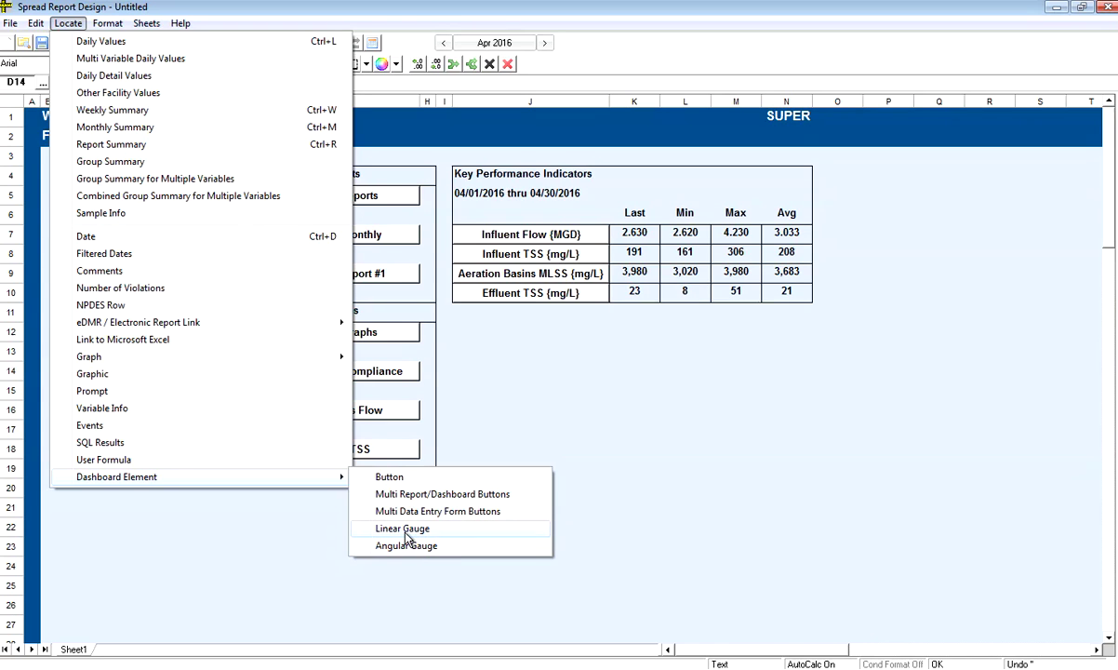
click(389, 478)
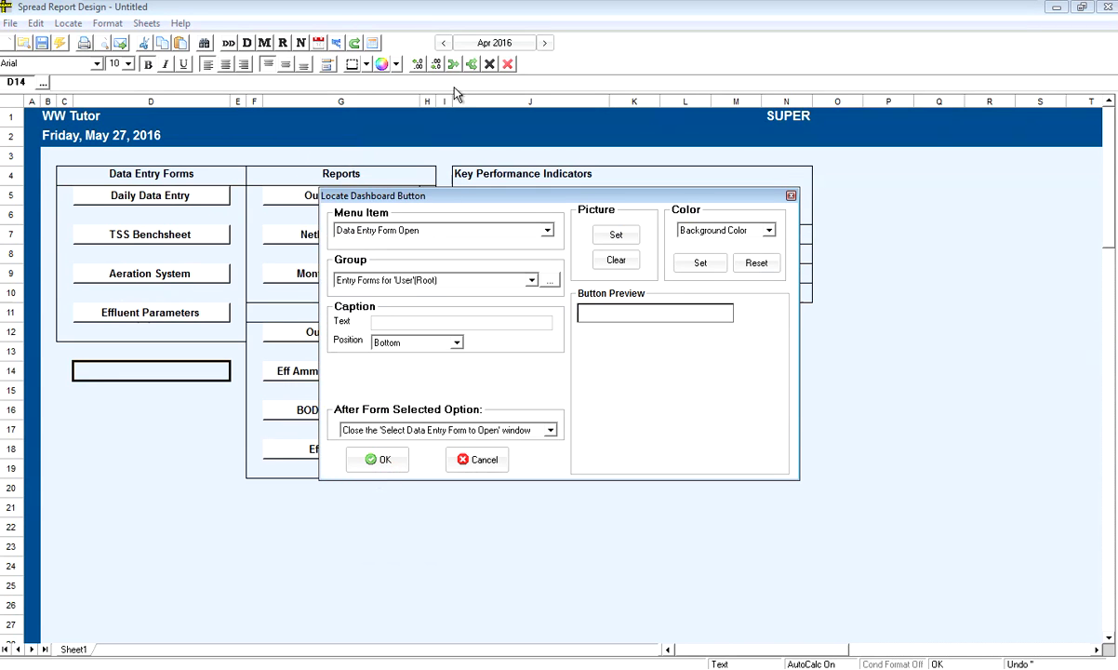
click(548, 231)
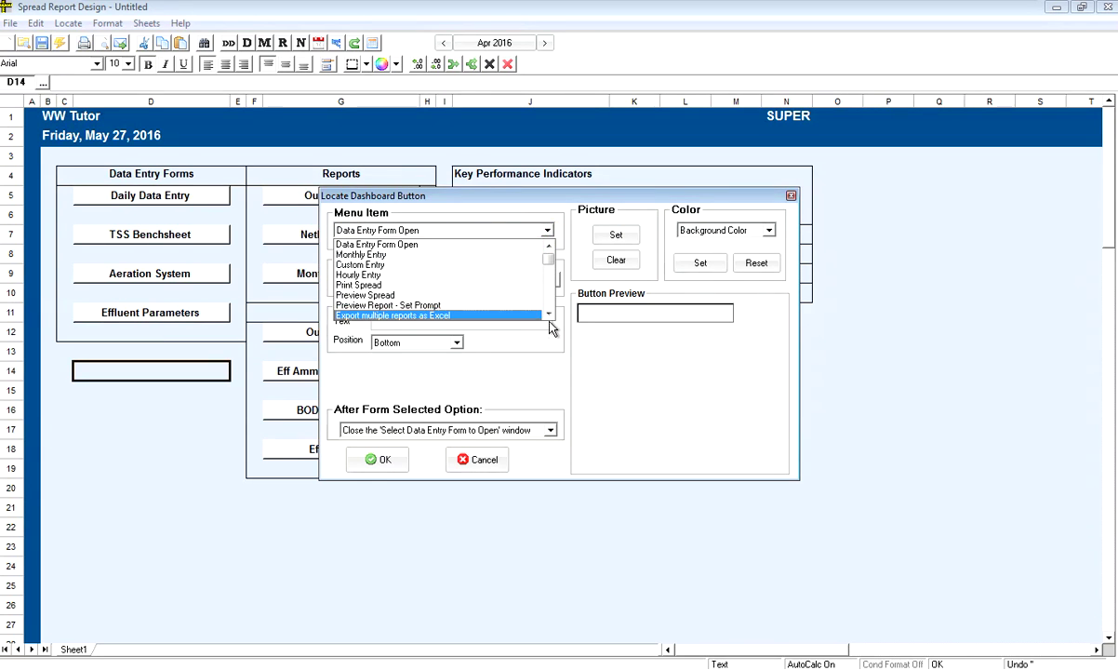
key(Up)
key(Up)
key(Up)
key(Up)
key(Up)
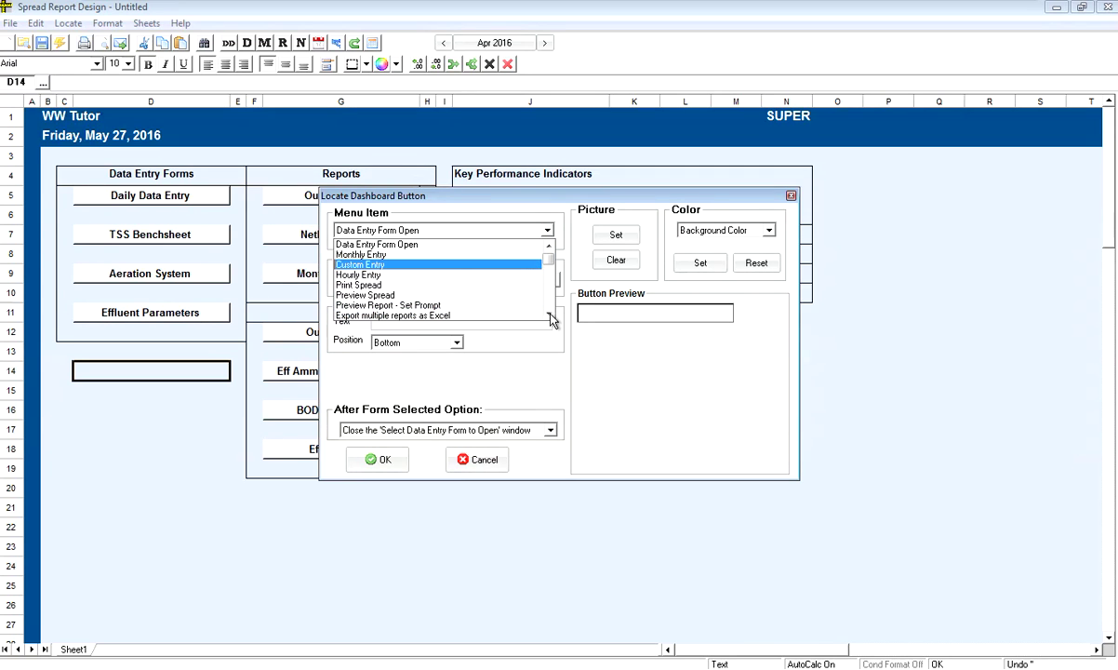
click(548, 314)
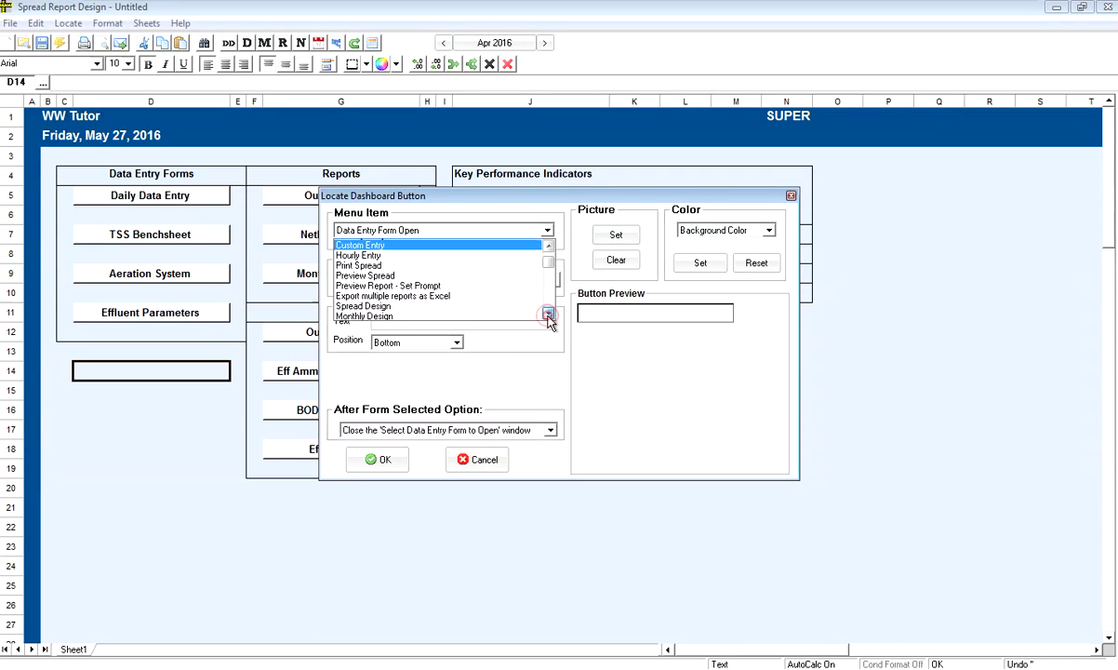
drag(548, 315, 507, 305)
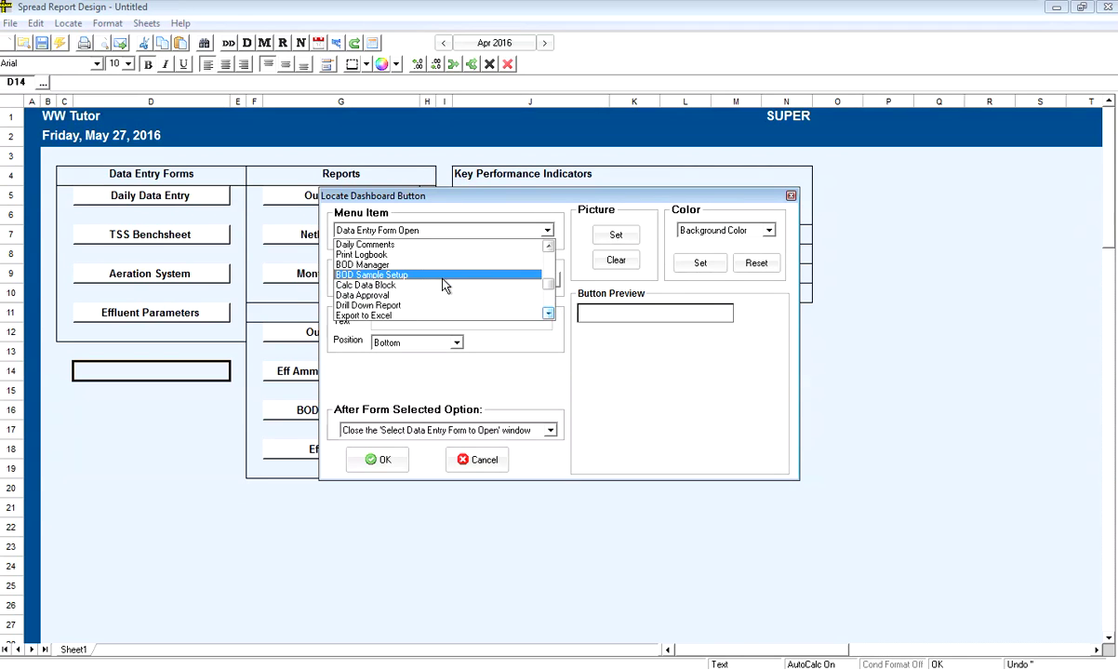
click(548, 246)
click(548, 246)
click(412, 257)
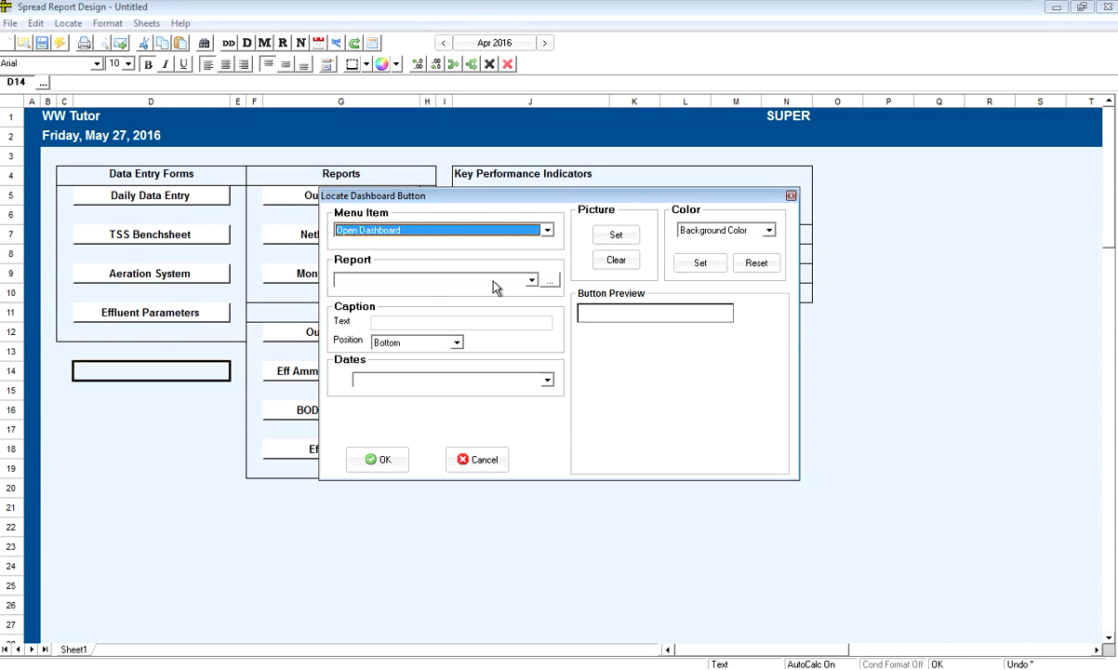
Choose the Dashboard KPI with Gauges report for the button, found by searching 'Das'
click(552, 282)
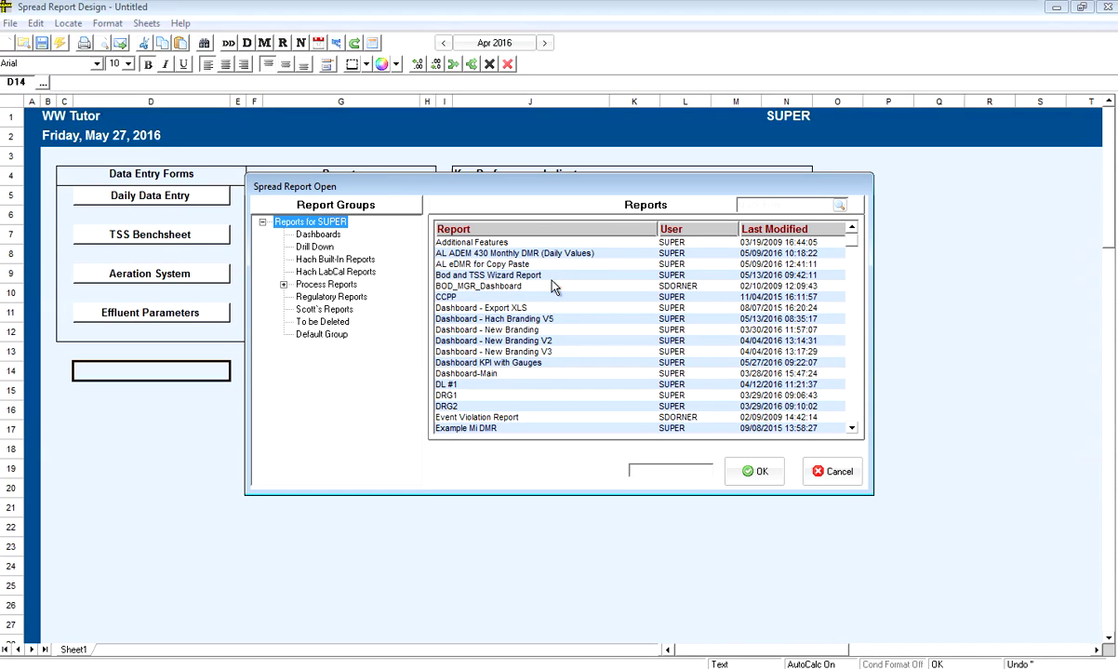
click(768, 203)
text(Dash)
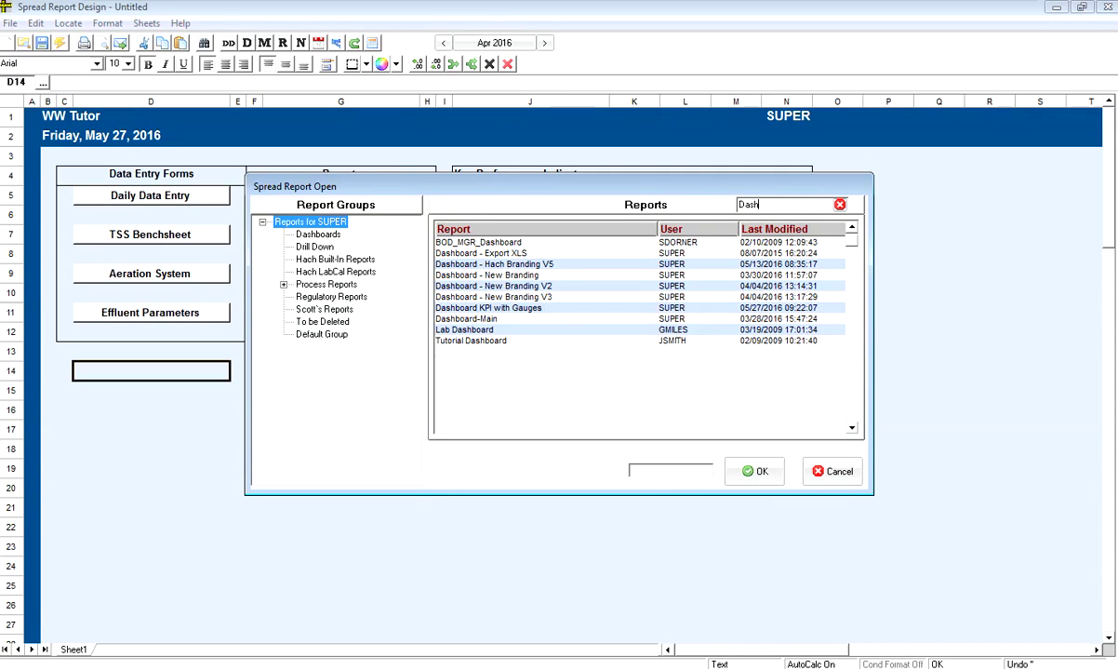
click(482, 309)
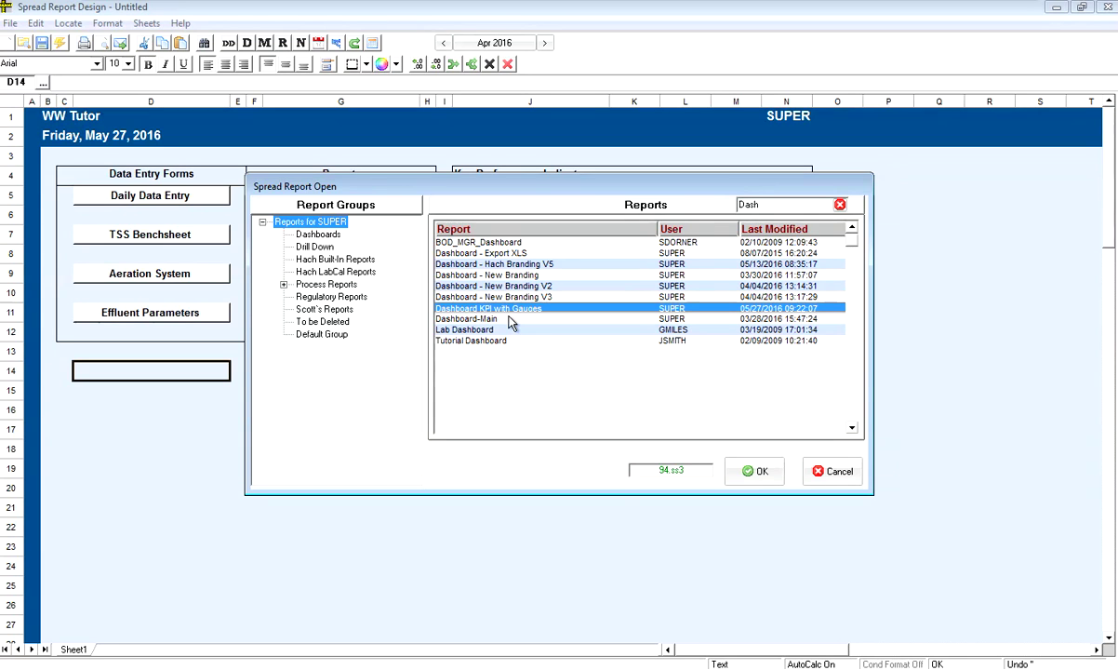
click(758, 471)
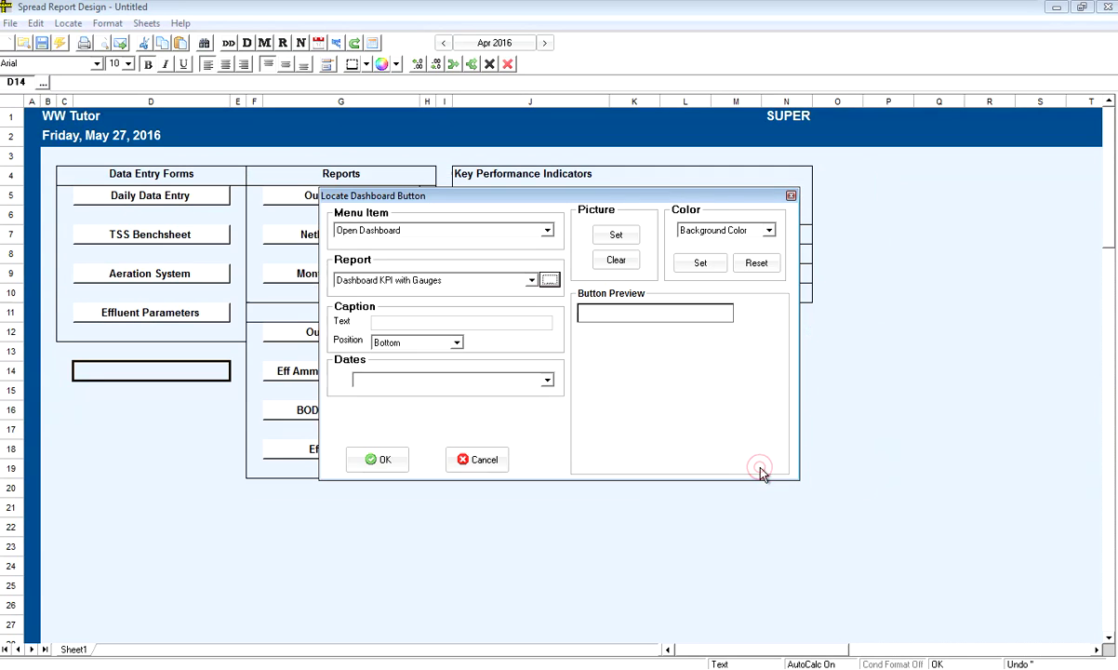
Caption the button 'KPI Gauges' with a Current Month date range and confirm
click(393, 326)
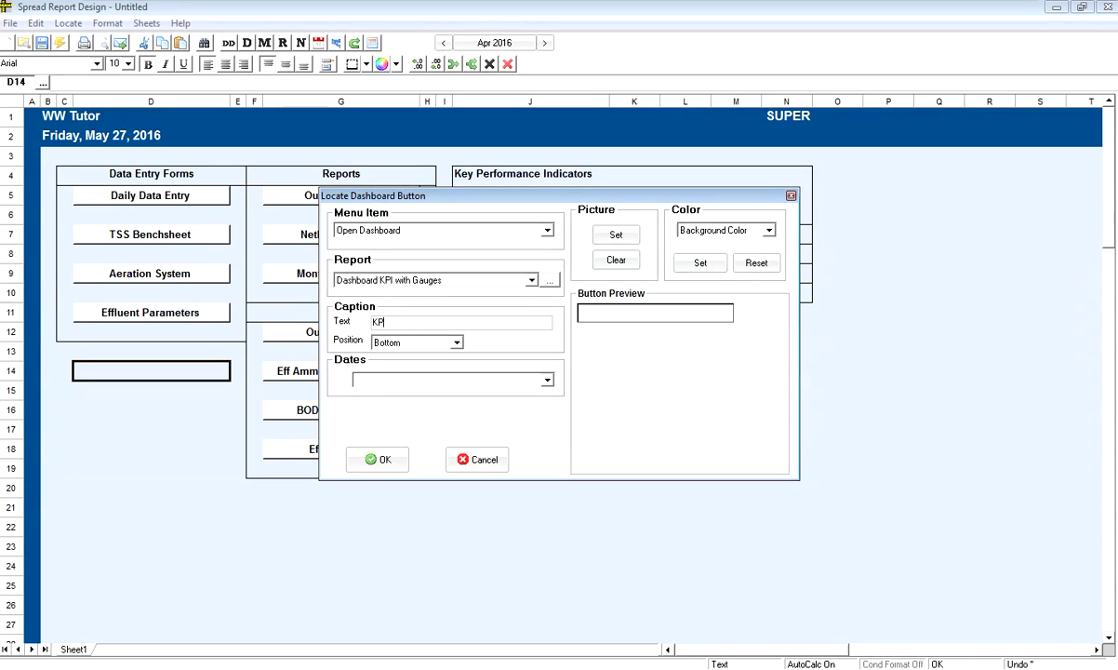
text(KPI G)
text(ua)
click(424, 382)
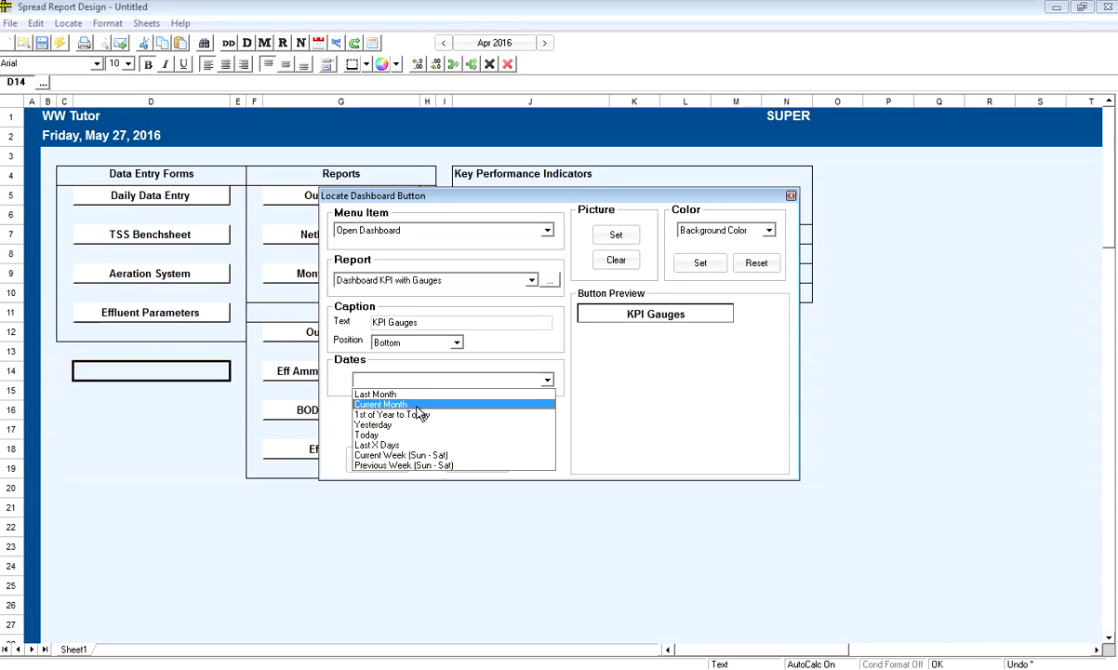
click(416, 405)
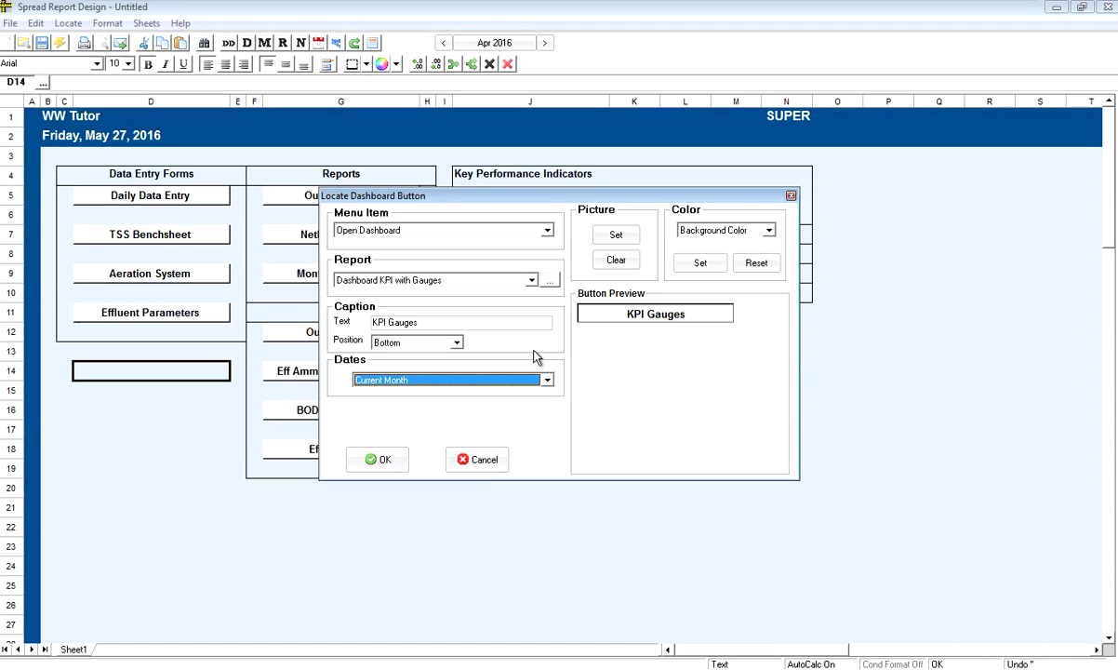
click(378, 460)
Confirm the KPI Gauges button, then save the design as report Dash 1 in the Dashboards group
click(83, 406)
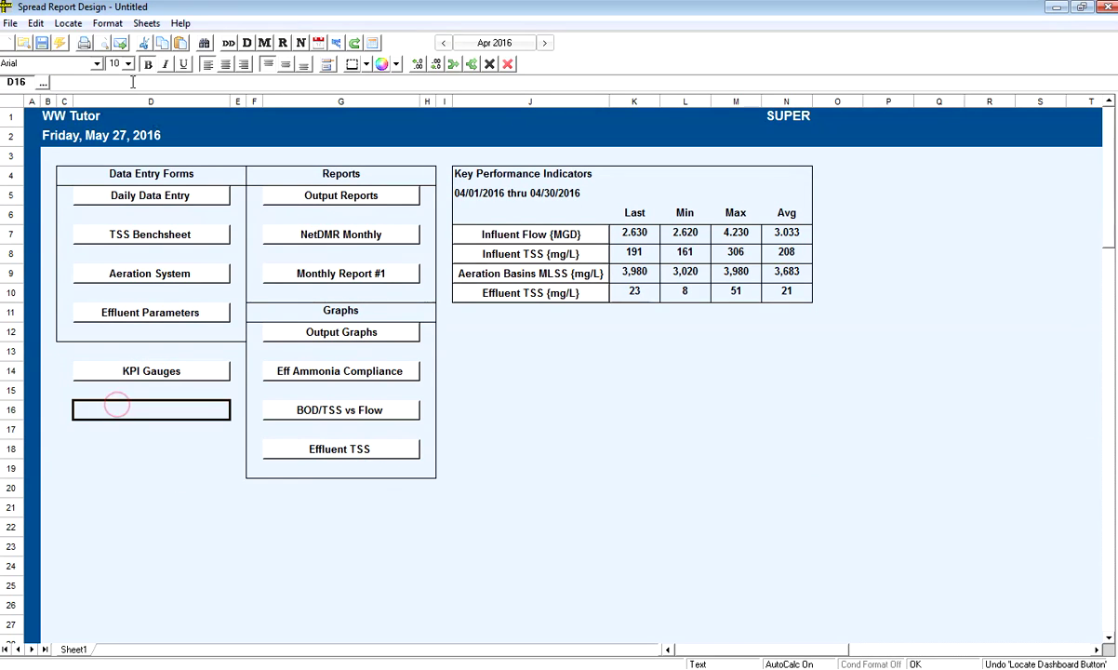
click(41, 45)
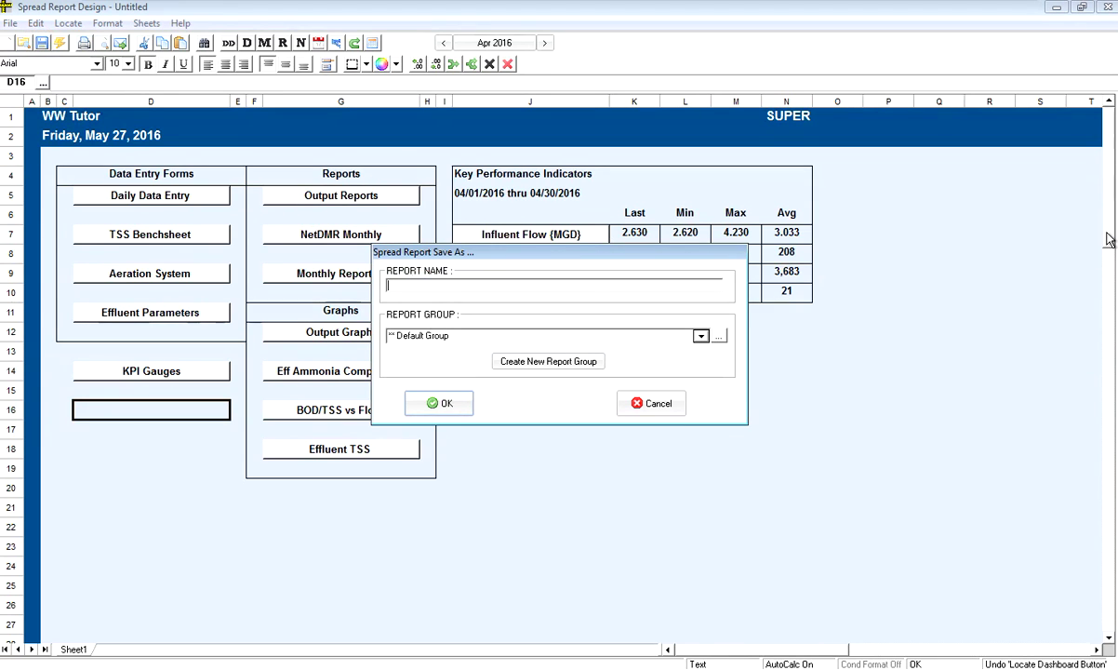
text(Dash 1)
click(437, 336)
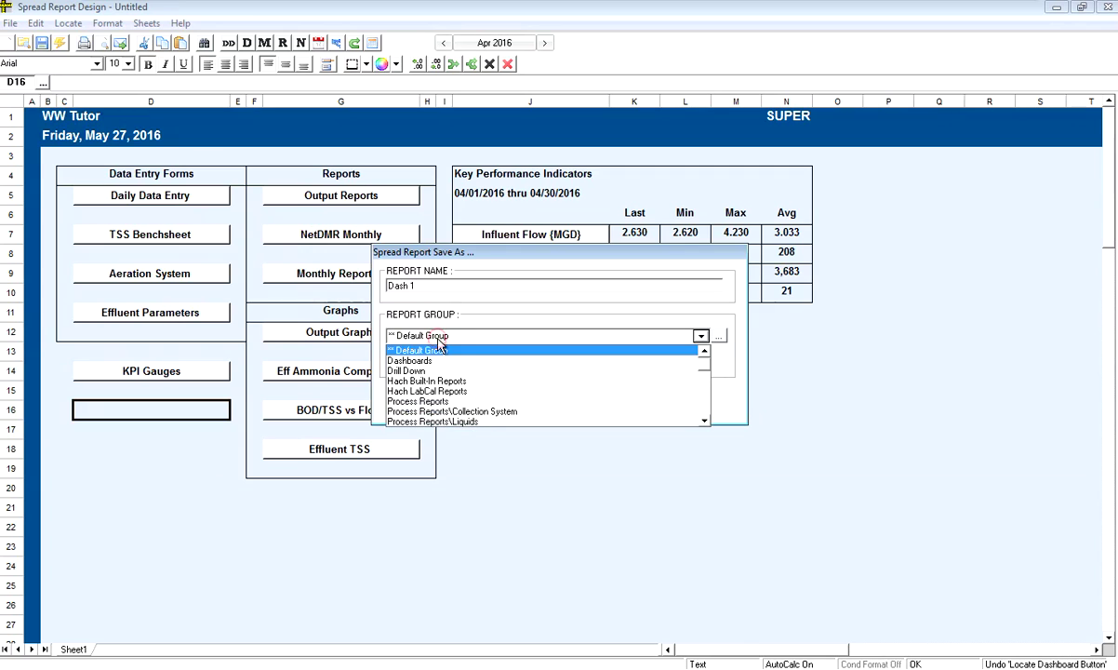
click(436, 363)
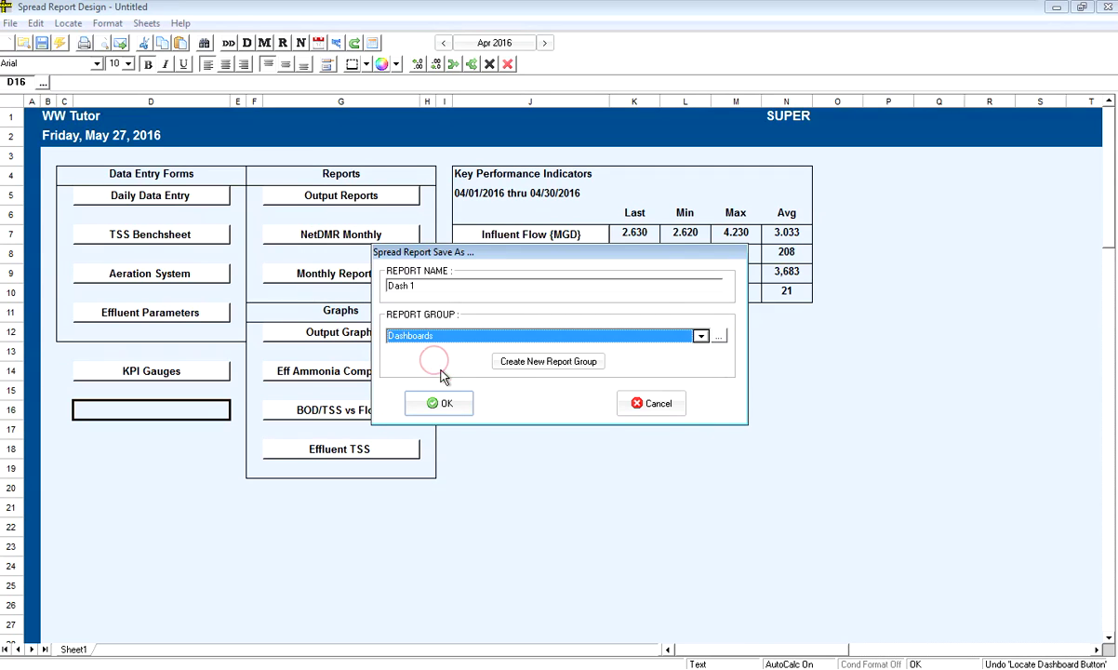
click(452, 402)
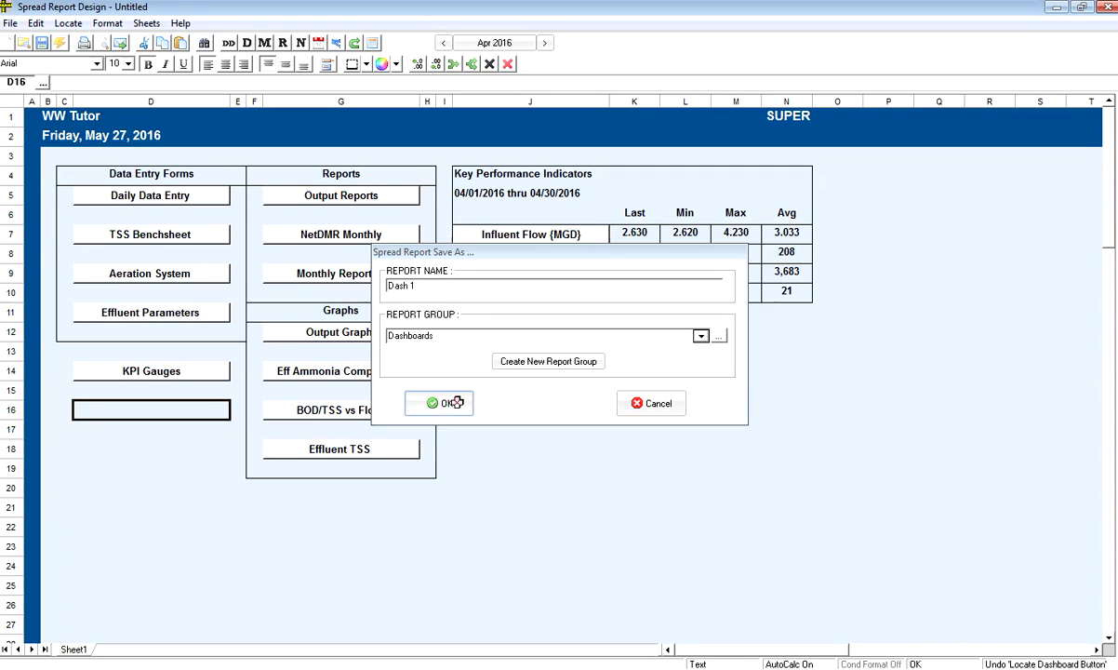
click(574, 351)
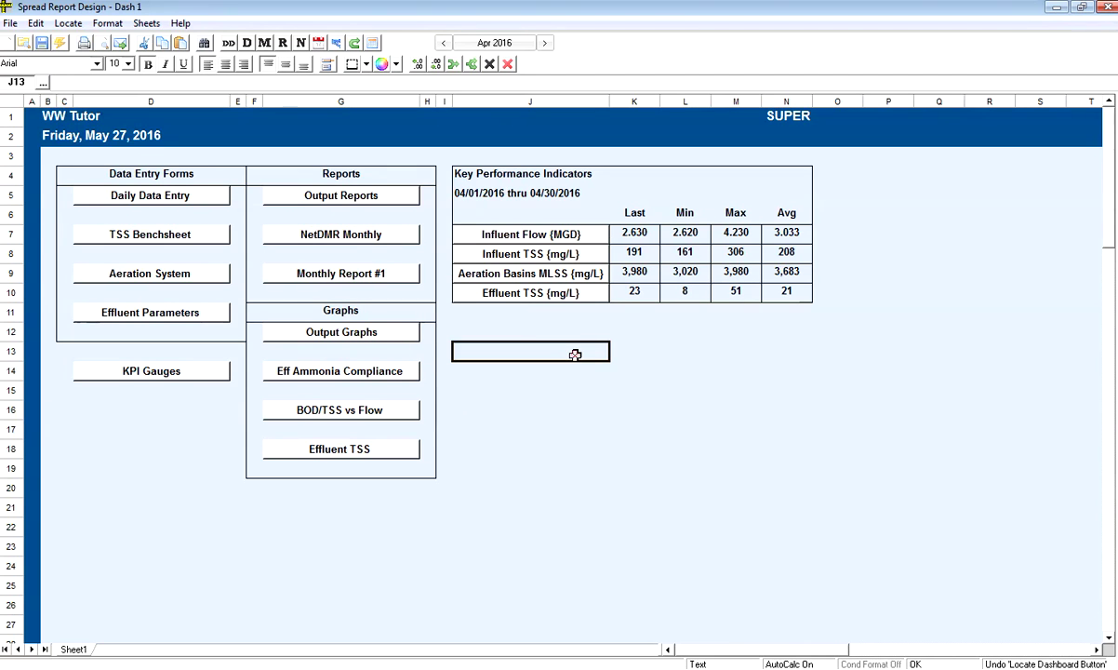
Close the dashboard designer and bring up My Preferences
double_click(6, 11)
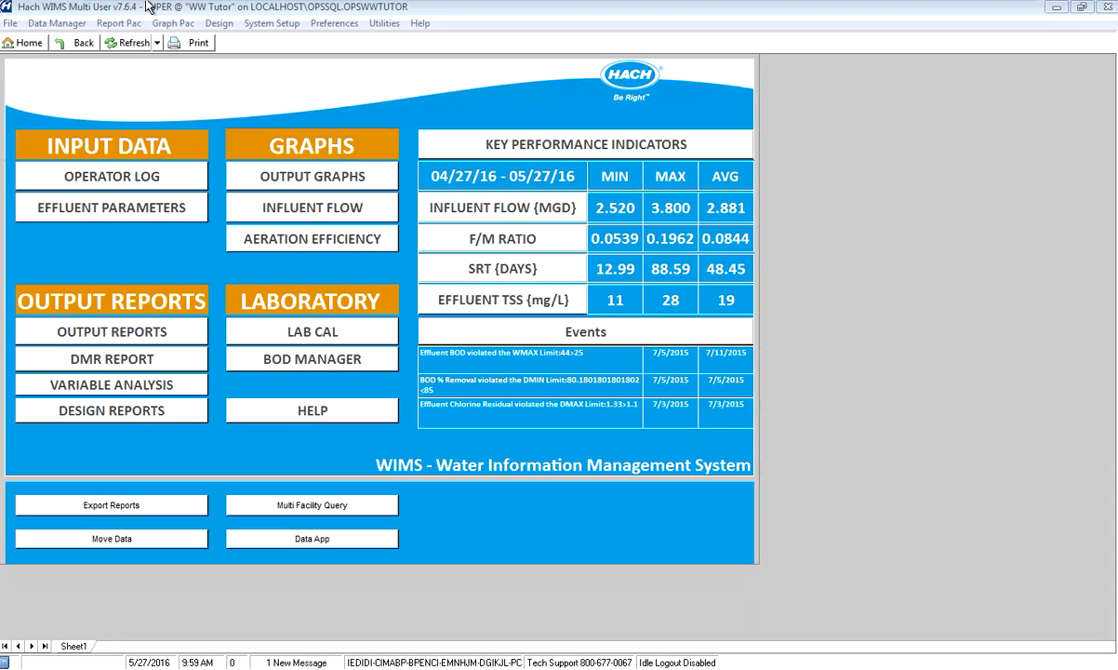
click(333, 23)
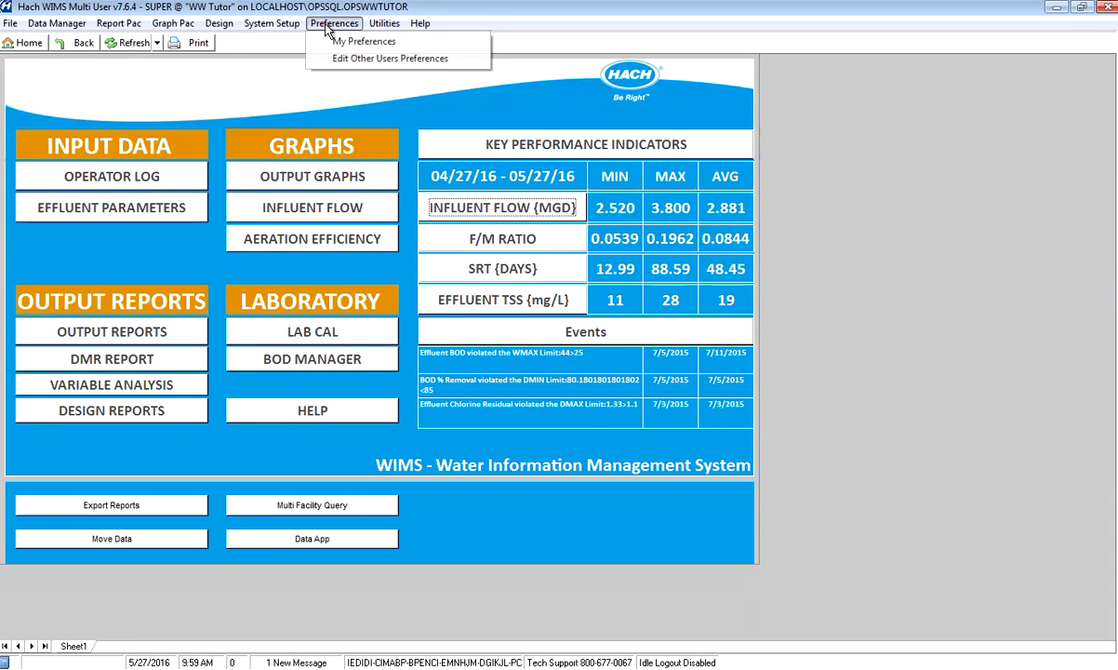
click(341, 43)
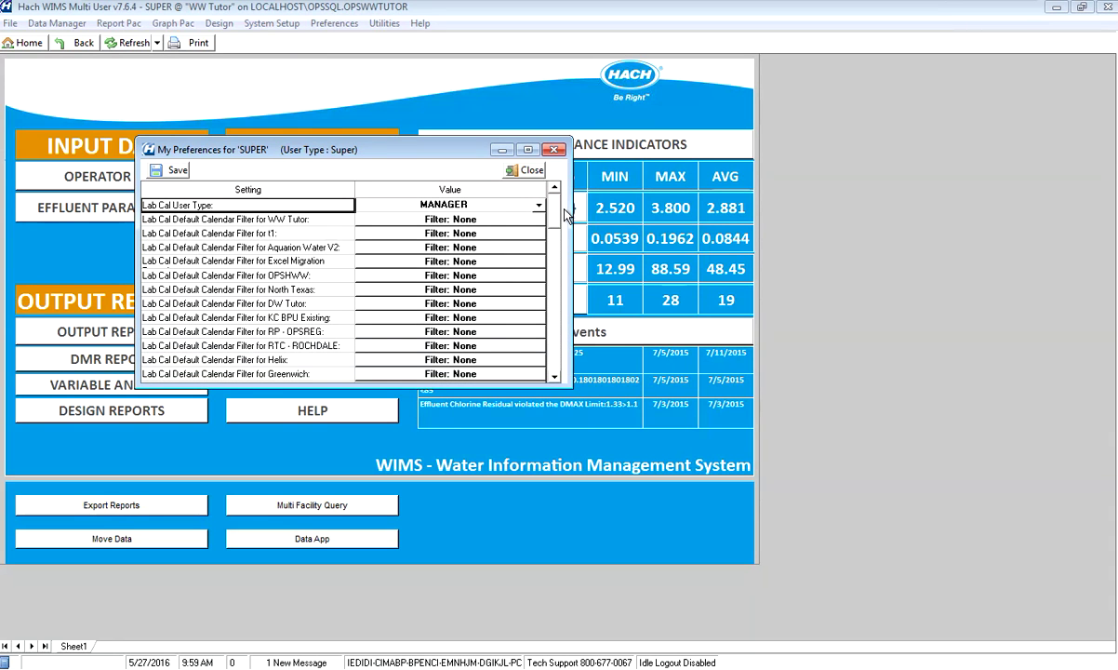
drag(555, 214, 555, 342)
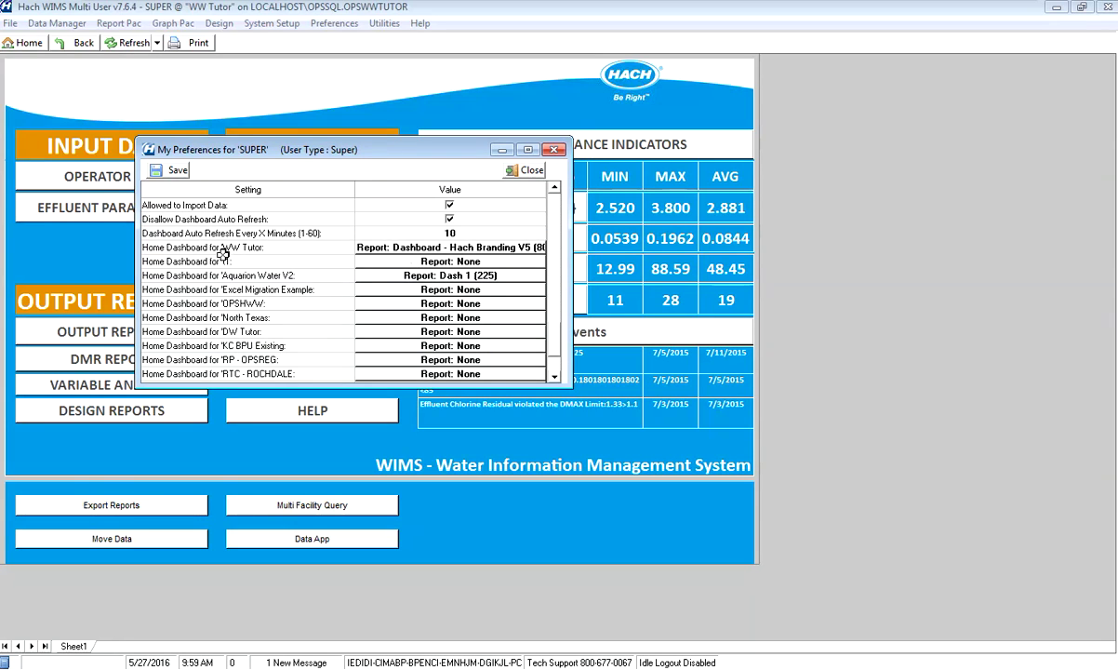
Pick Dash 1 from the Dashboards group as WW Tutor's Home Dashboard and save preferences
click(409, 247)
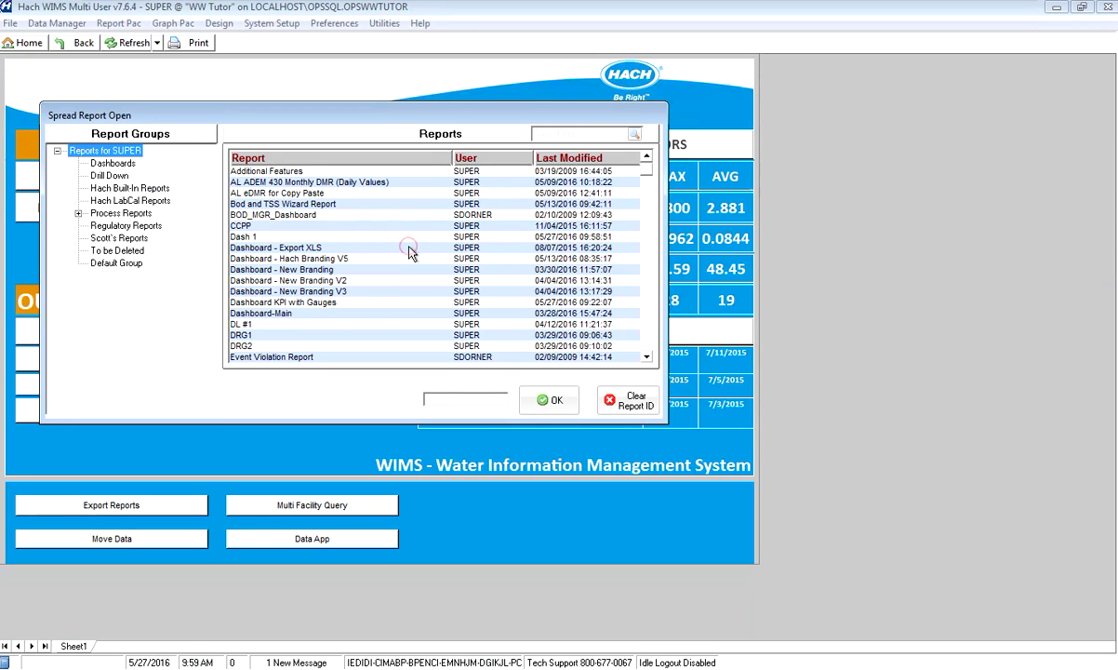
click(115, 164)
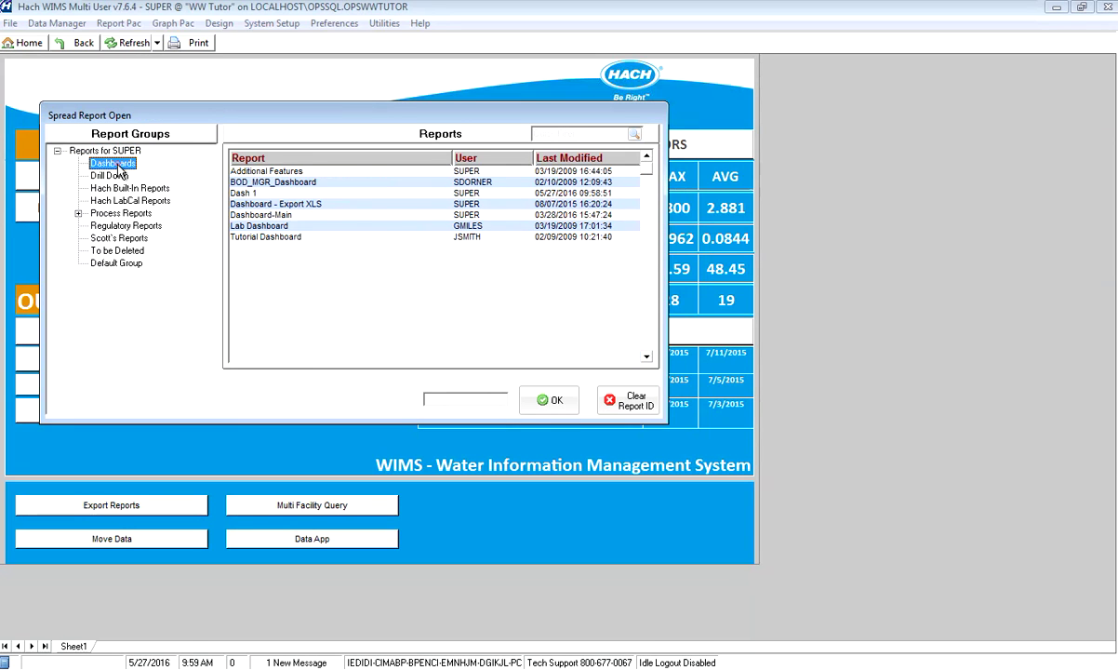
click(235, 193)
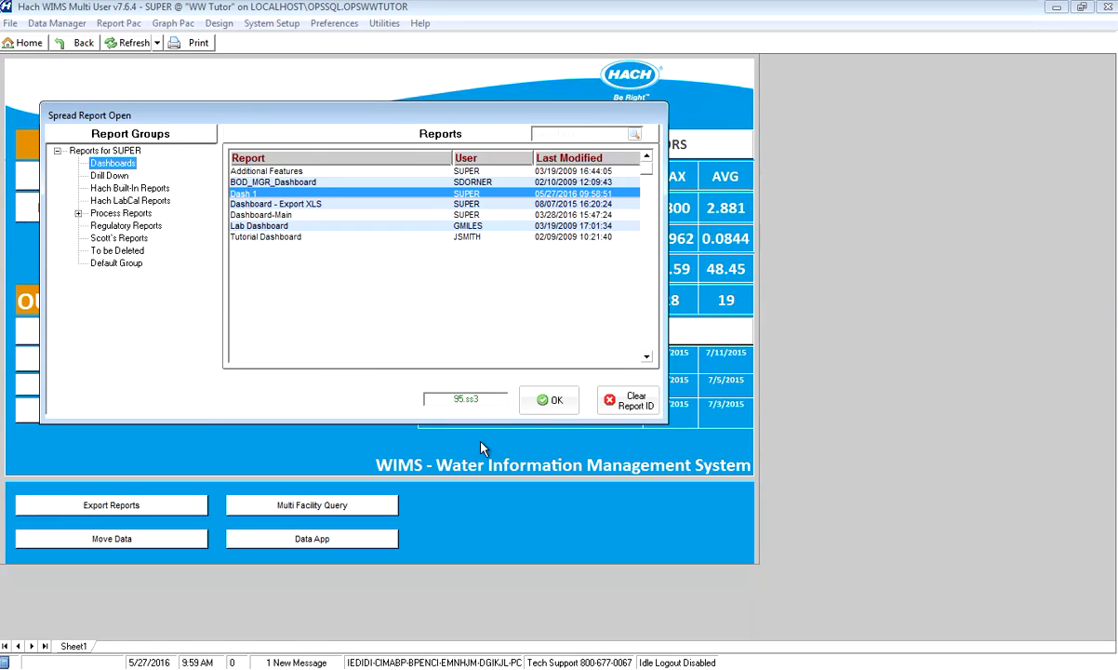
click(551, 401)
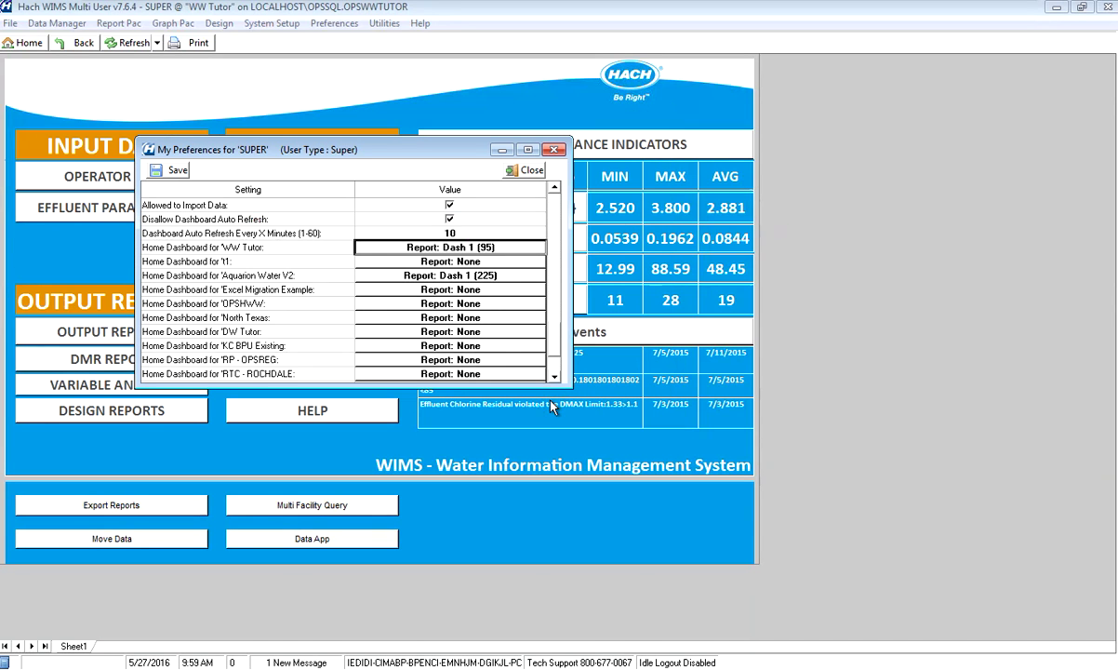
click(149, 168)
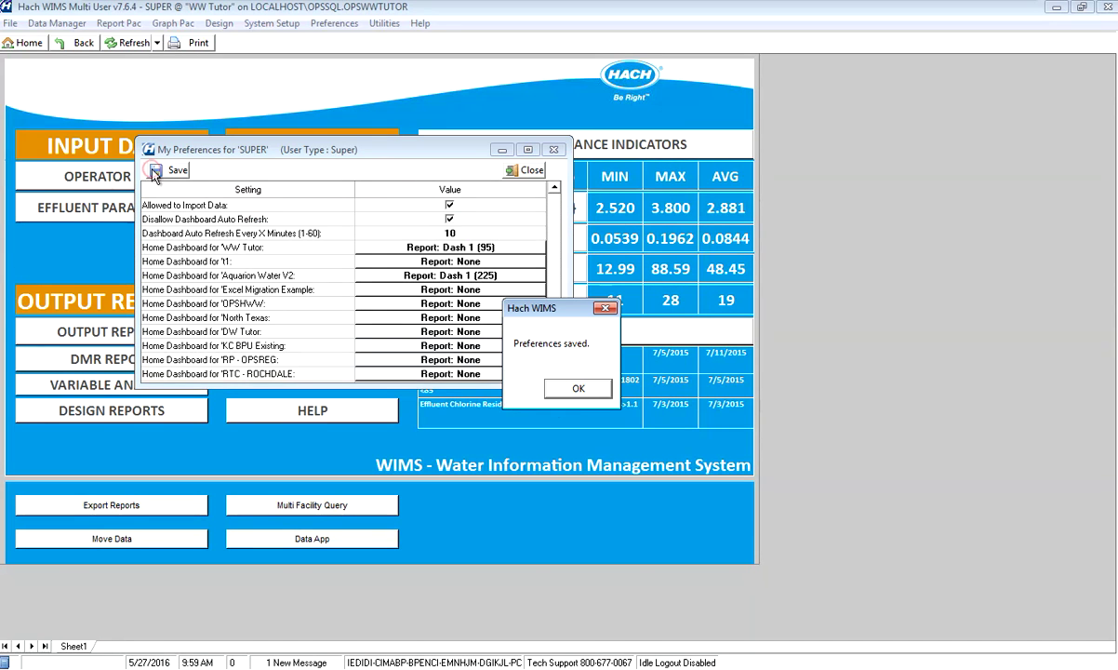
click(576, 391)
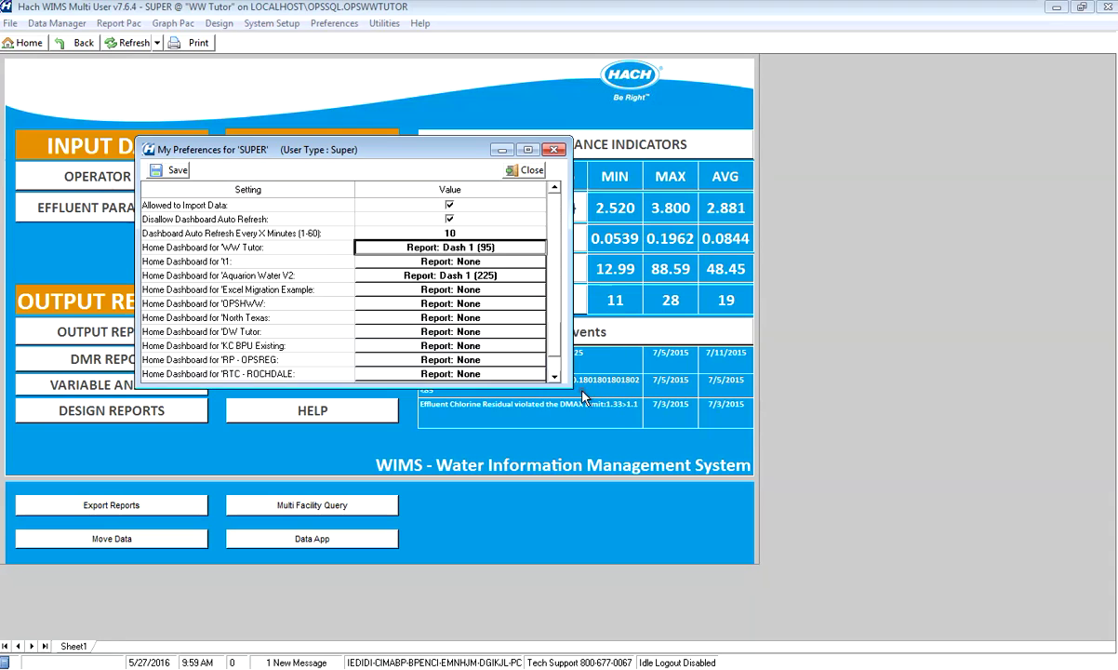
Close preferences and open the Settings of This Facility's Facility Setup
click(525, 170)
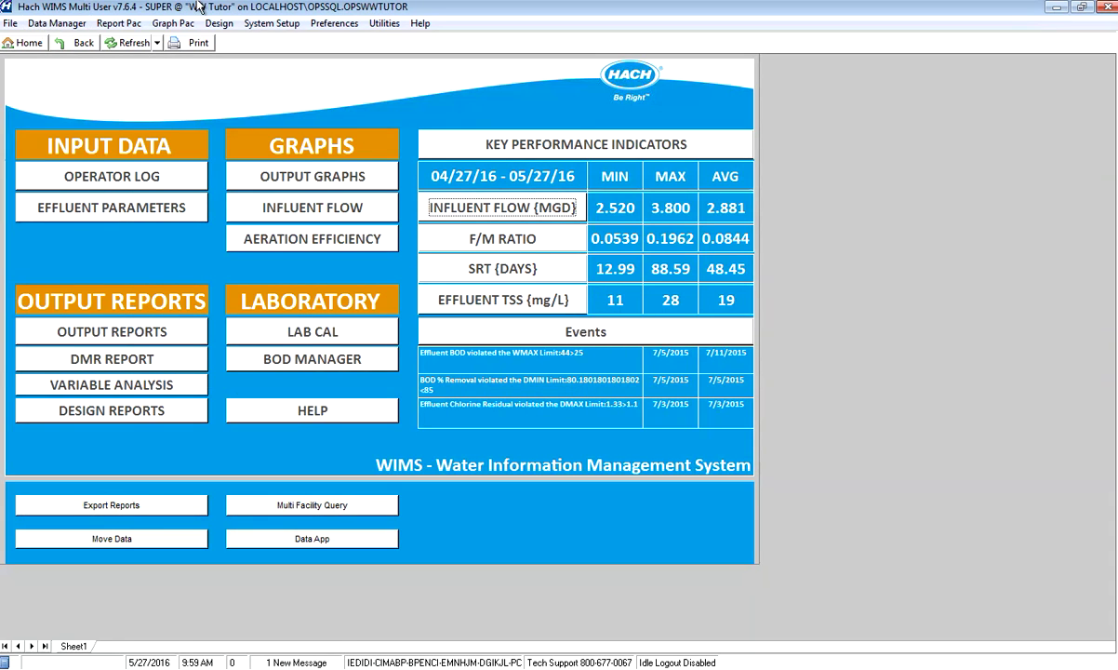
click(271, 24)
mouse_move(288, 80)
mouse_move(432, 76)
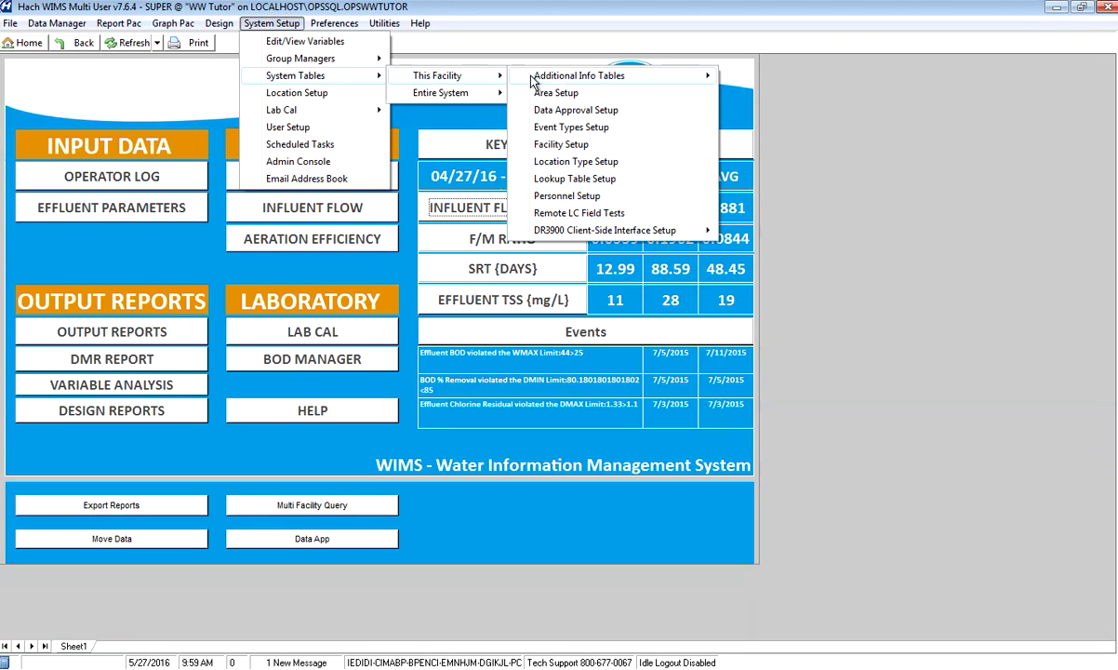
click(575, 151)
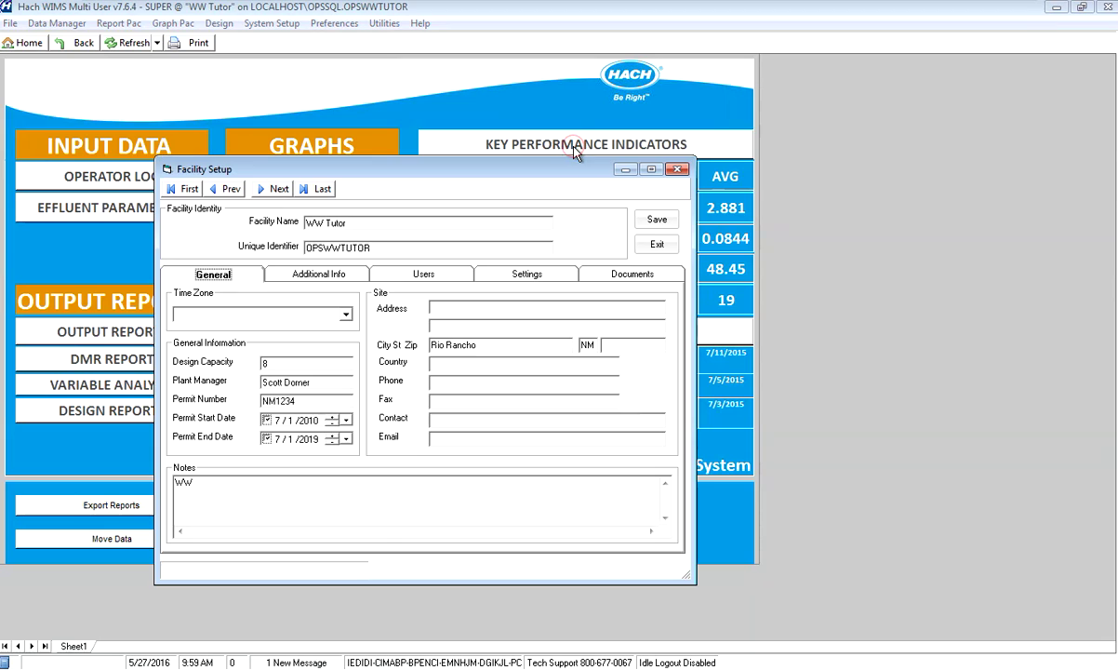
click(528, 275)
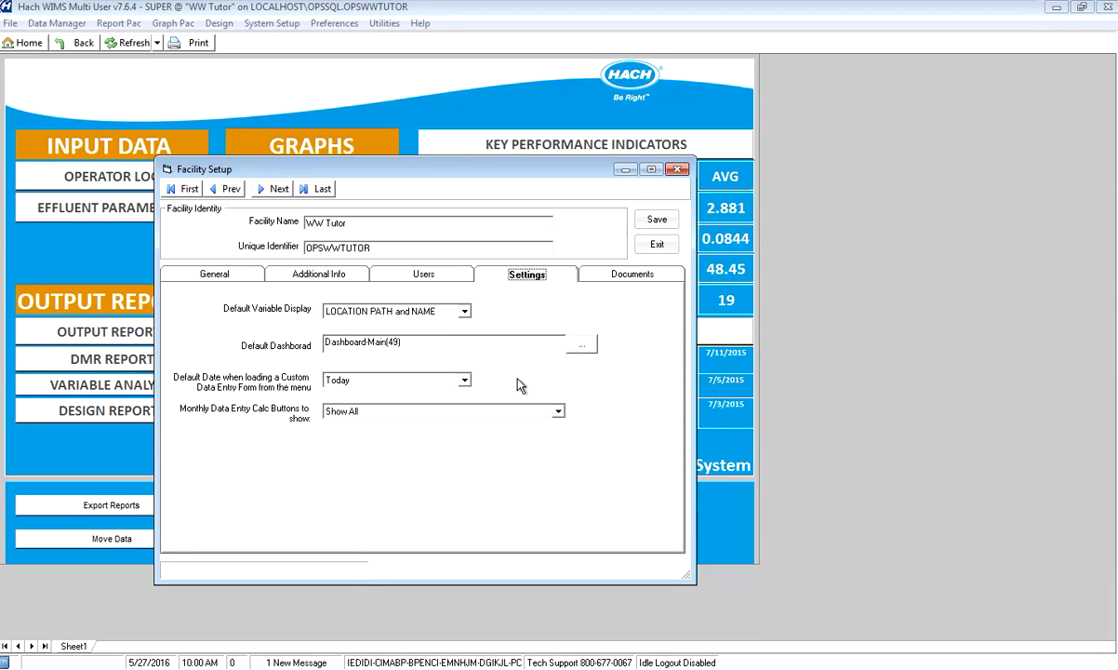
Choose Dash 1 from the Dashboards group as the Default Dashboard, then exit Facility Setup
click(572, 346)
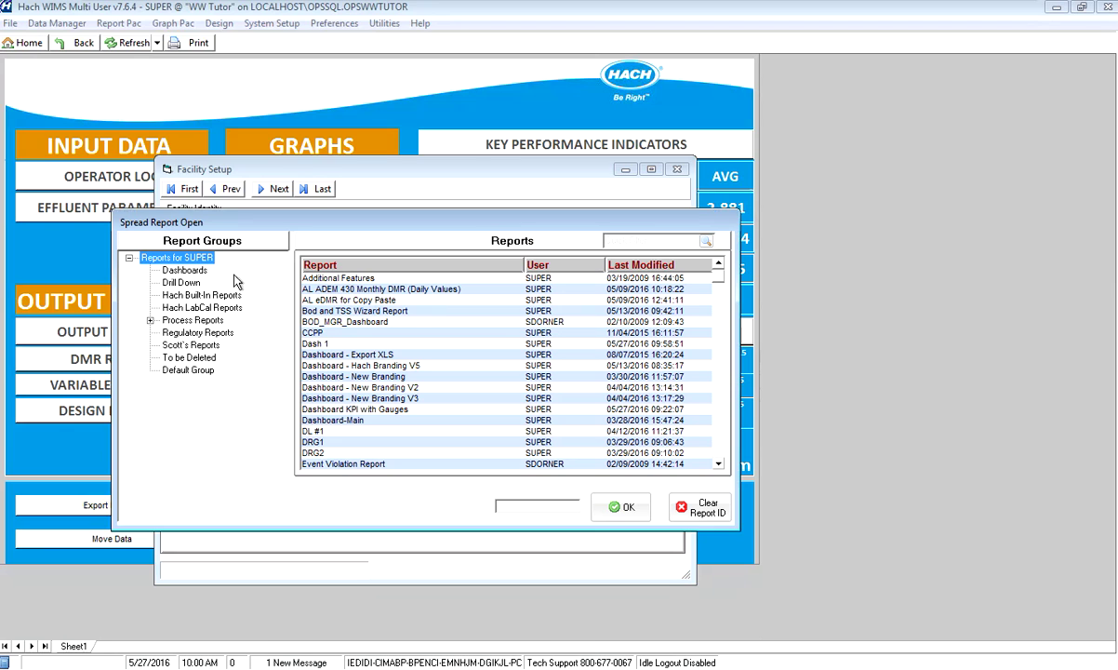
click(189, 271)
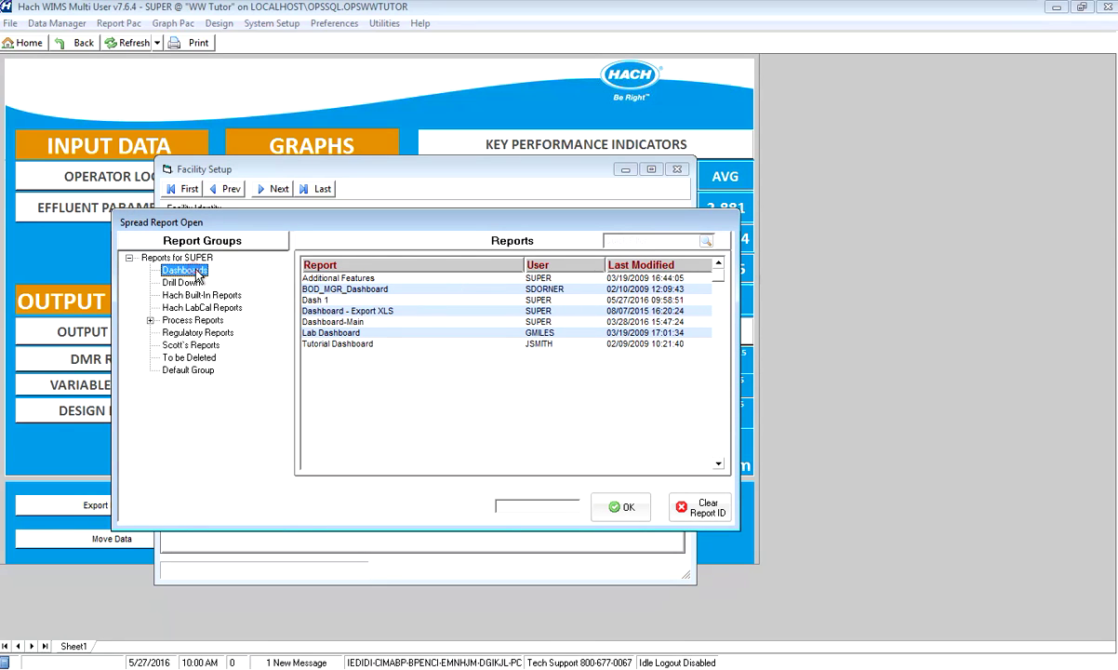
click(307, 299)
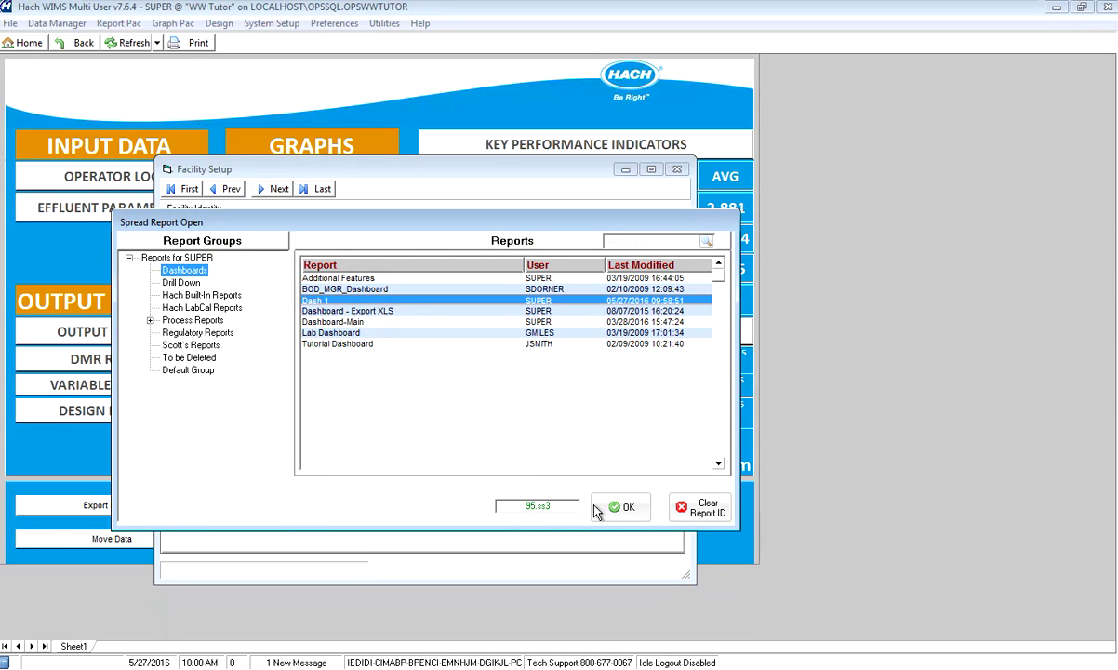
click(627, 507)
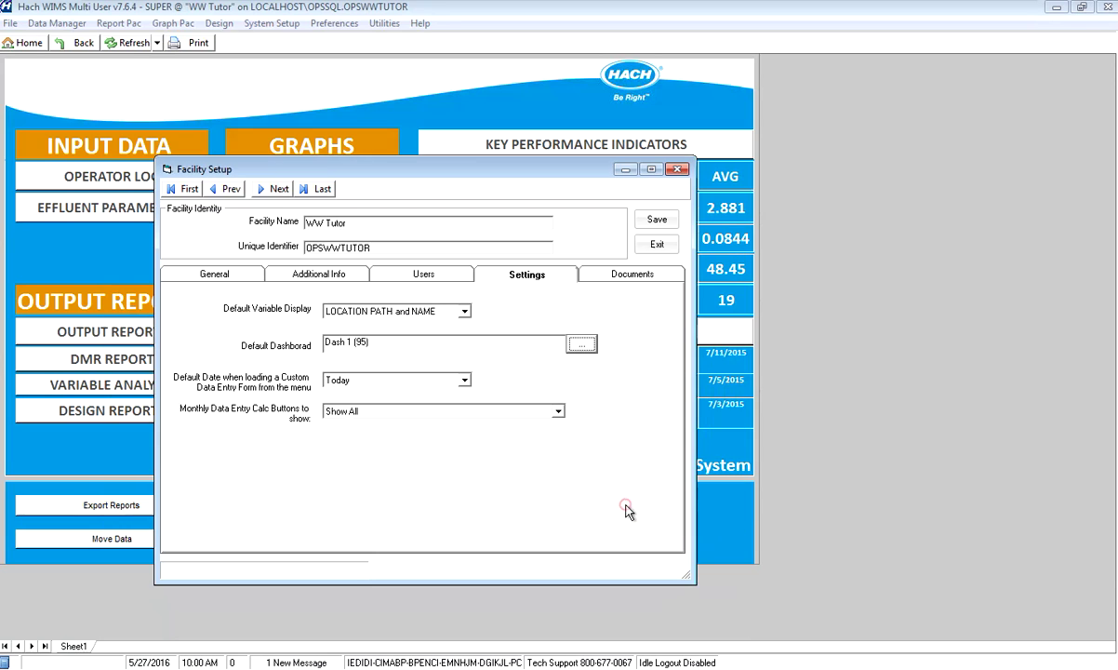
click(657, 244)
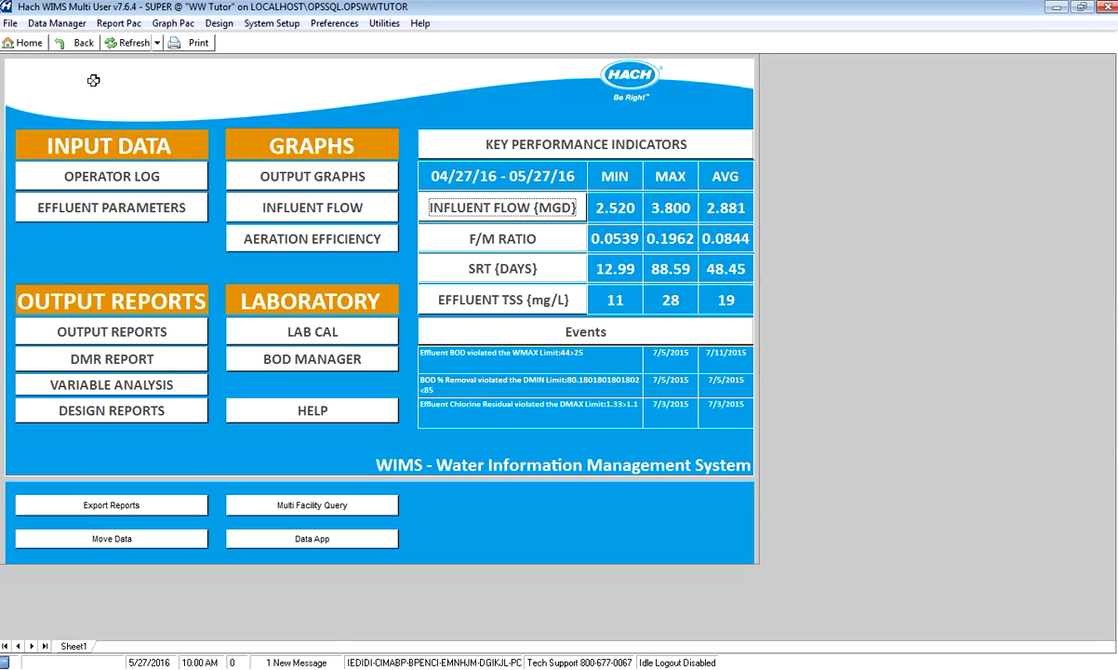
Exit Hach WIMS and log back in, selecting WW Tutor in the Facility list
click(10, 23)
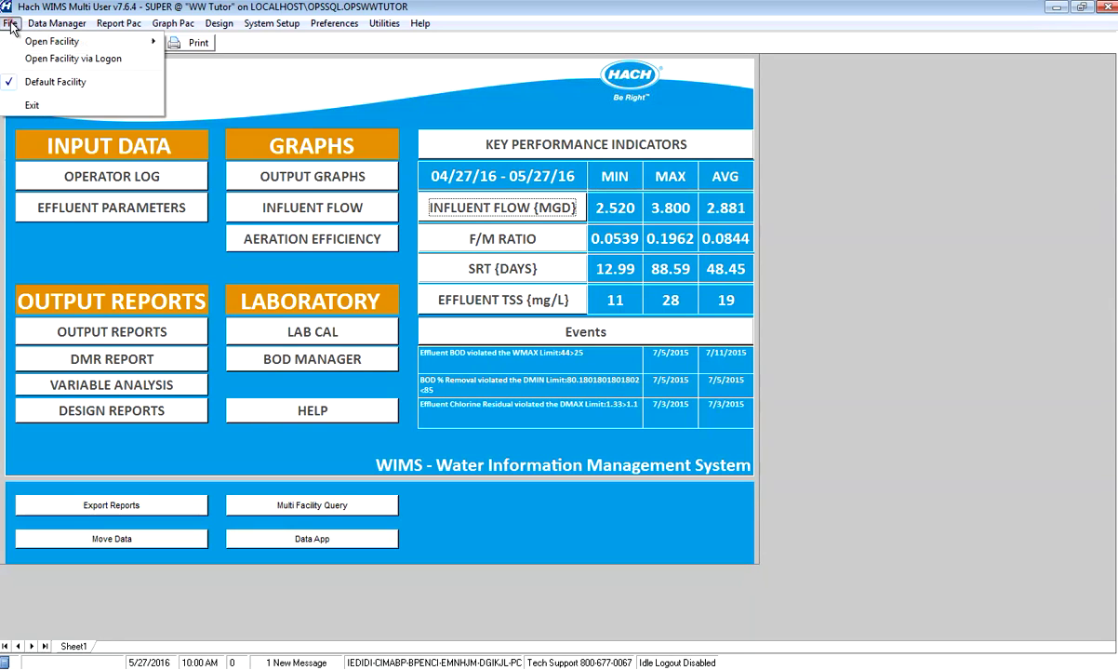
click(31, 105)
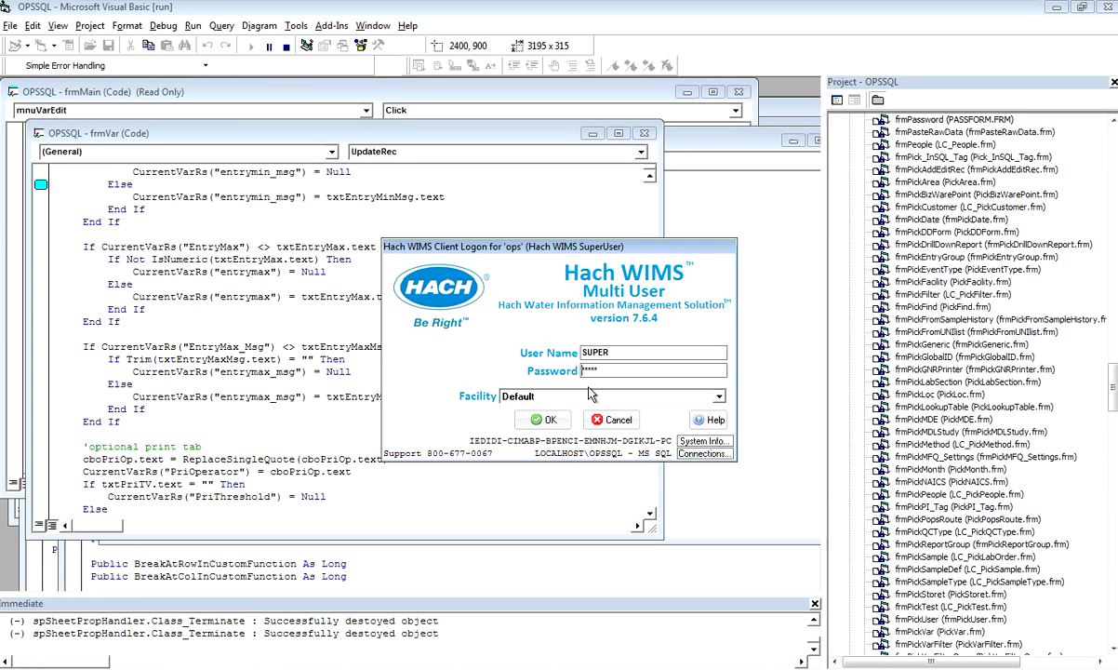
click(538, 397)
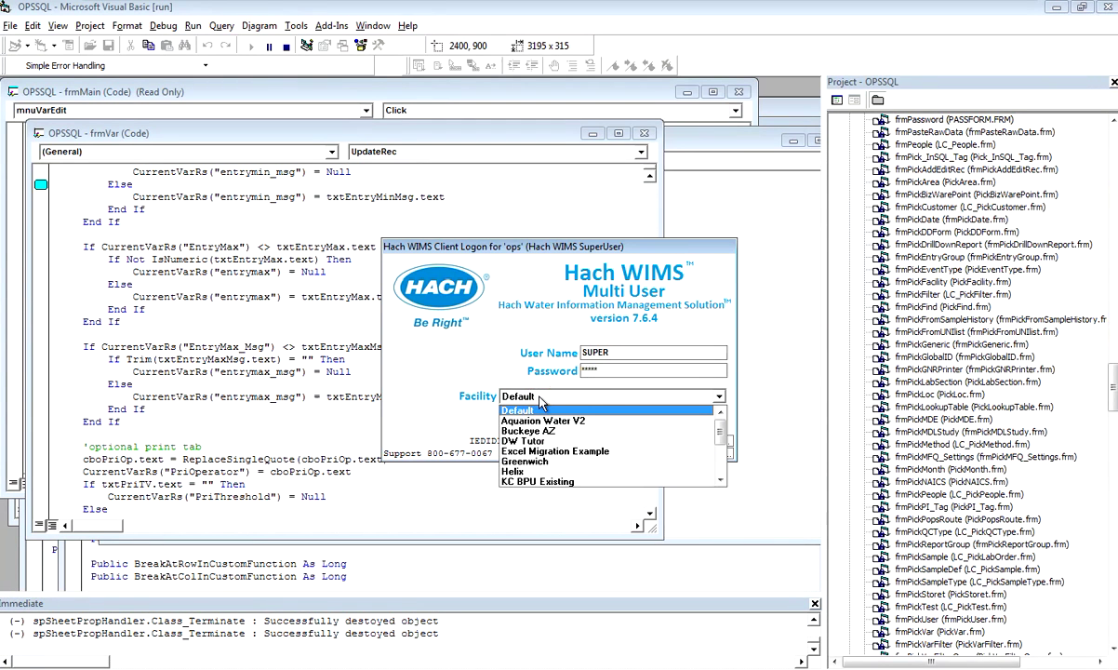
click(542, 400)
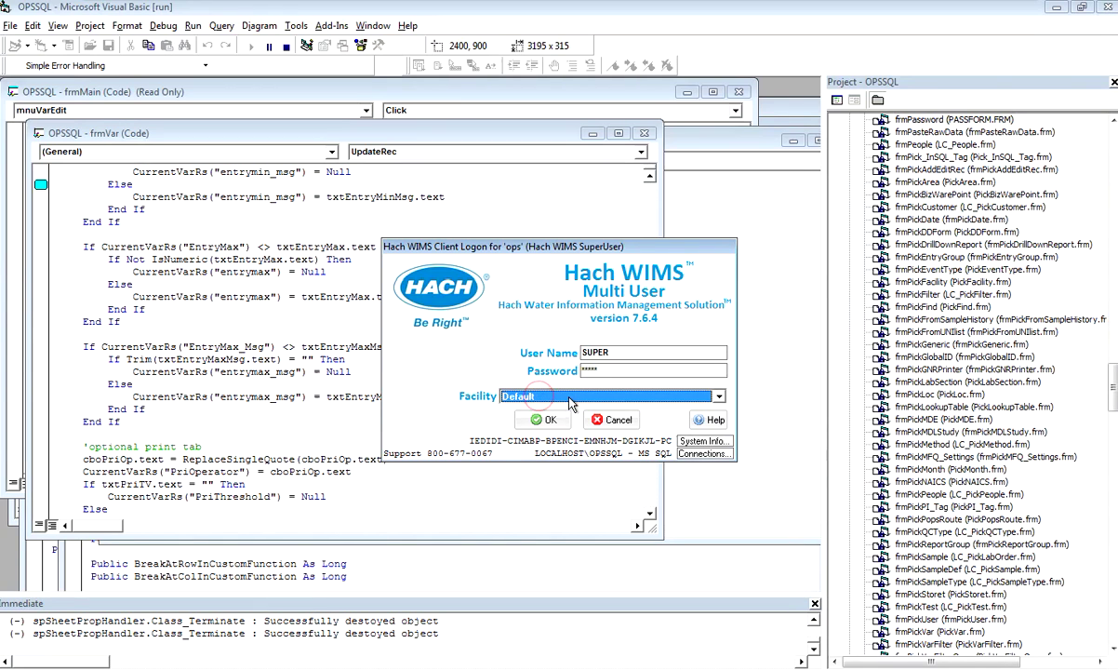
click(545, 398)
scroll(539, 437, down, 4)
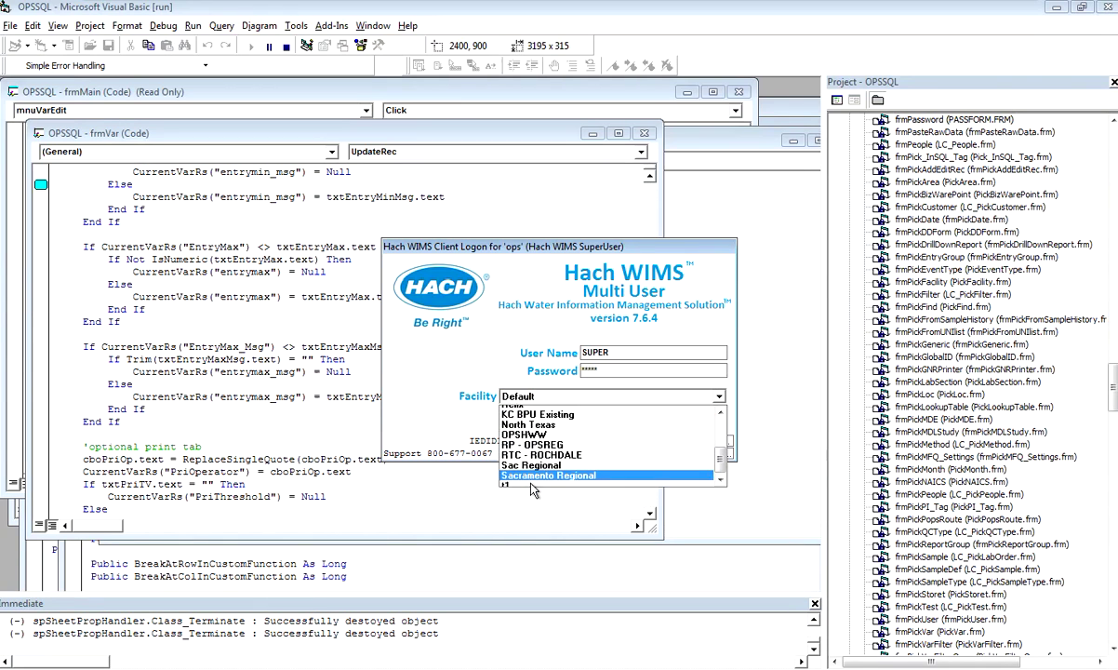
click(528, 482)
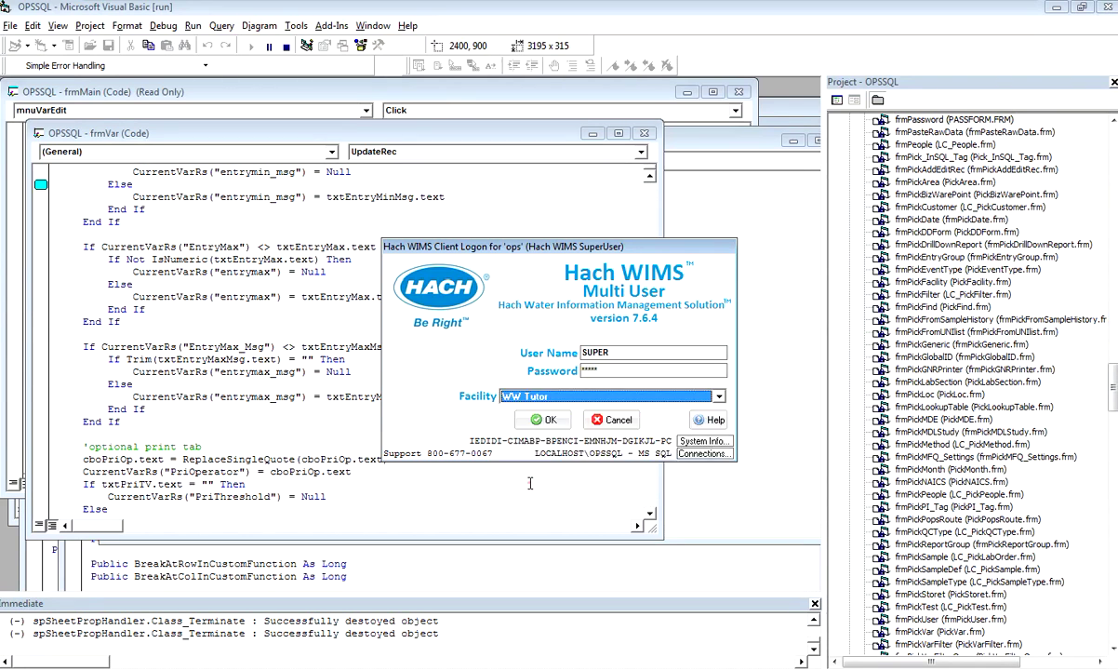
click(544, 419)
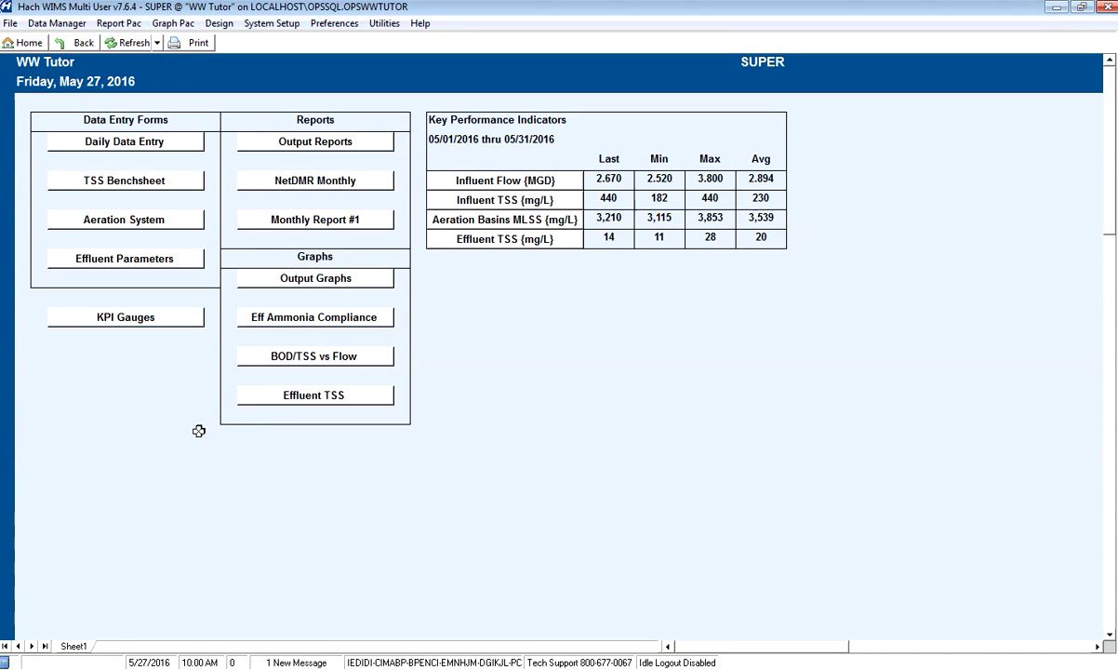
Open the KPI Gauges dashboard and briefly view then close the Influent Flow quick graph
click(109, 319)
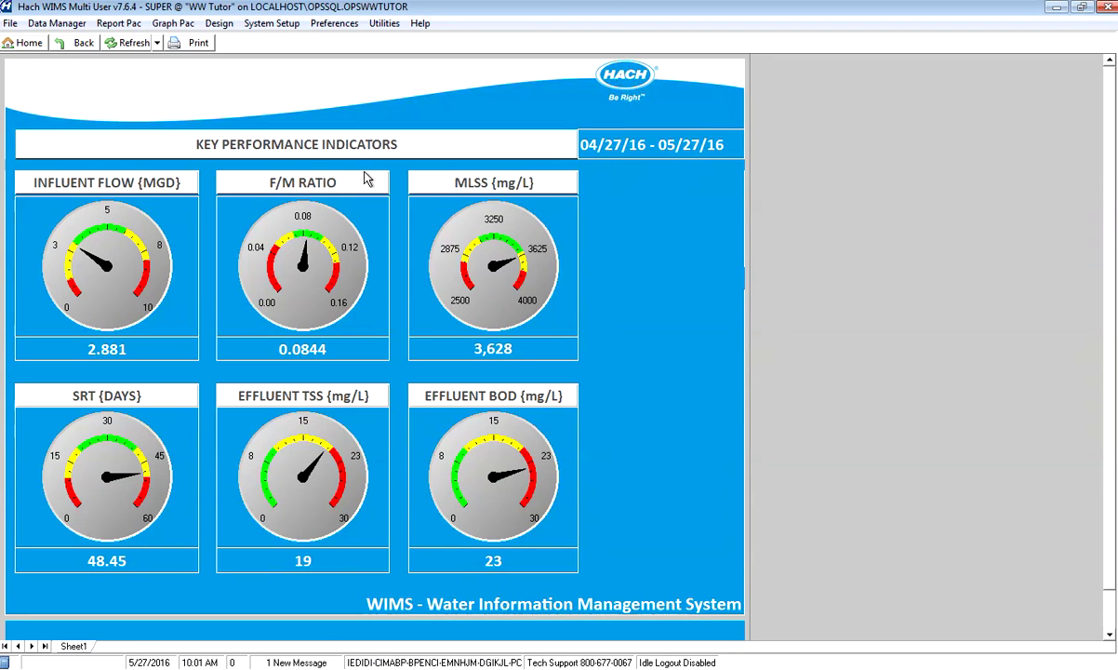
click(487, 192)
click(103, 189)
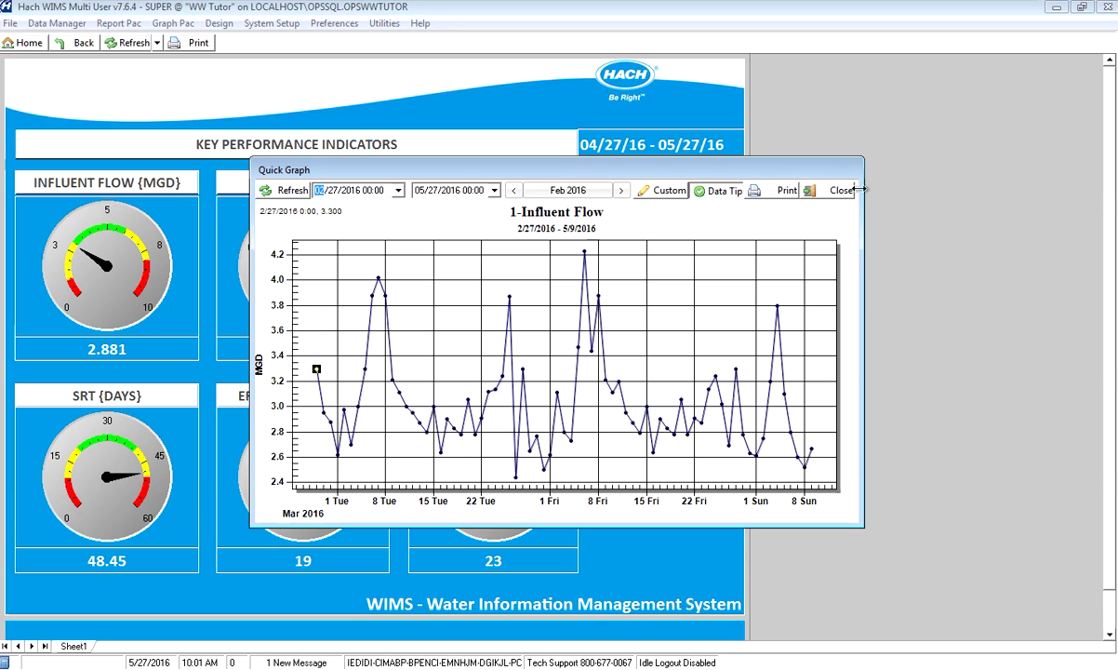
click(833, 189)
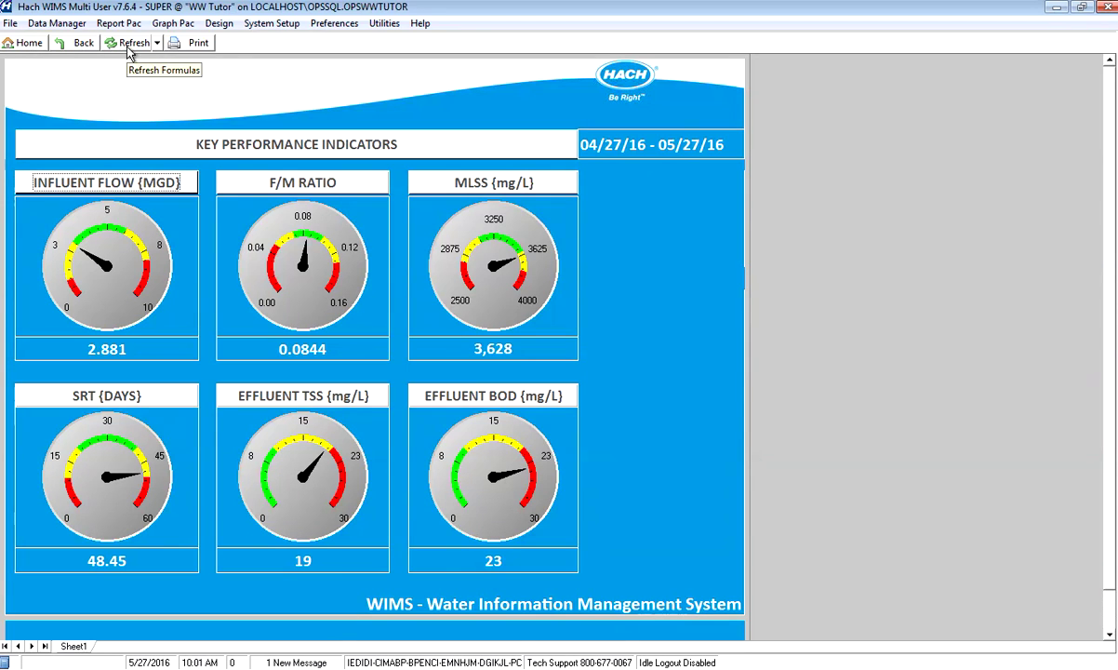
Go back to the Dash 1 home dashboard using the toolbar Home button
click(29, 42)
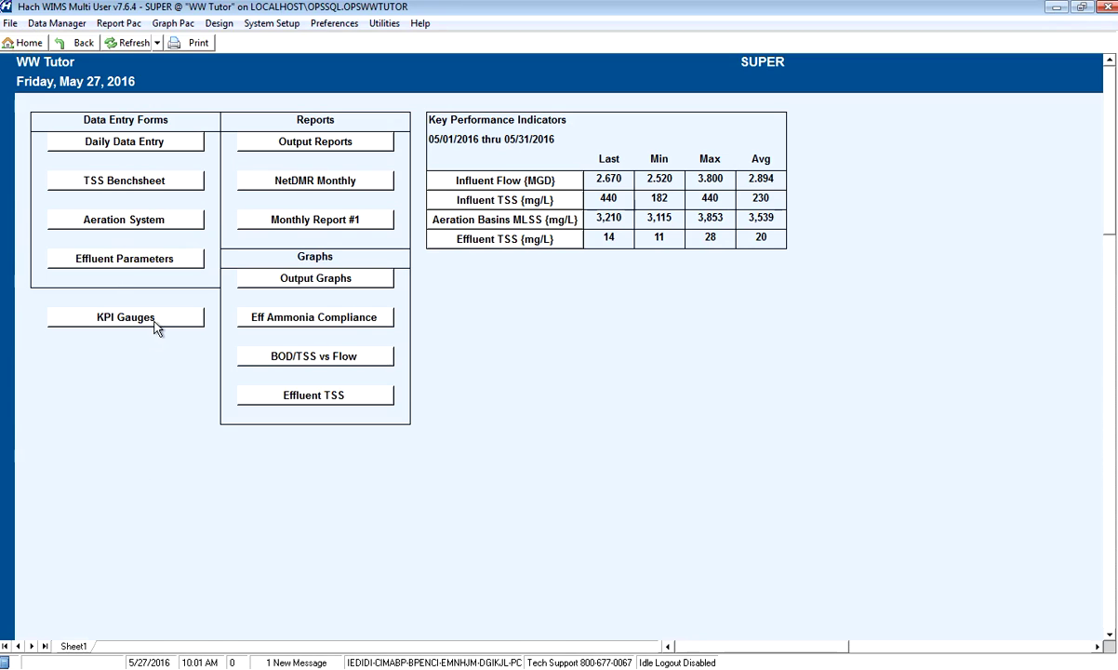